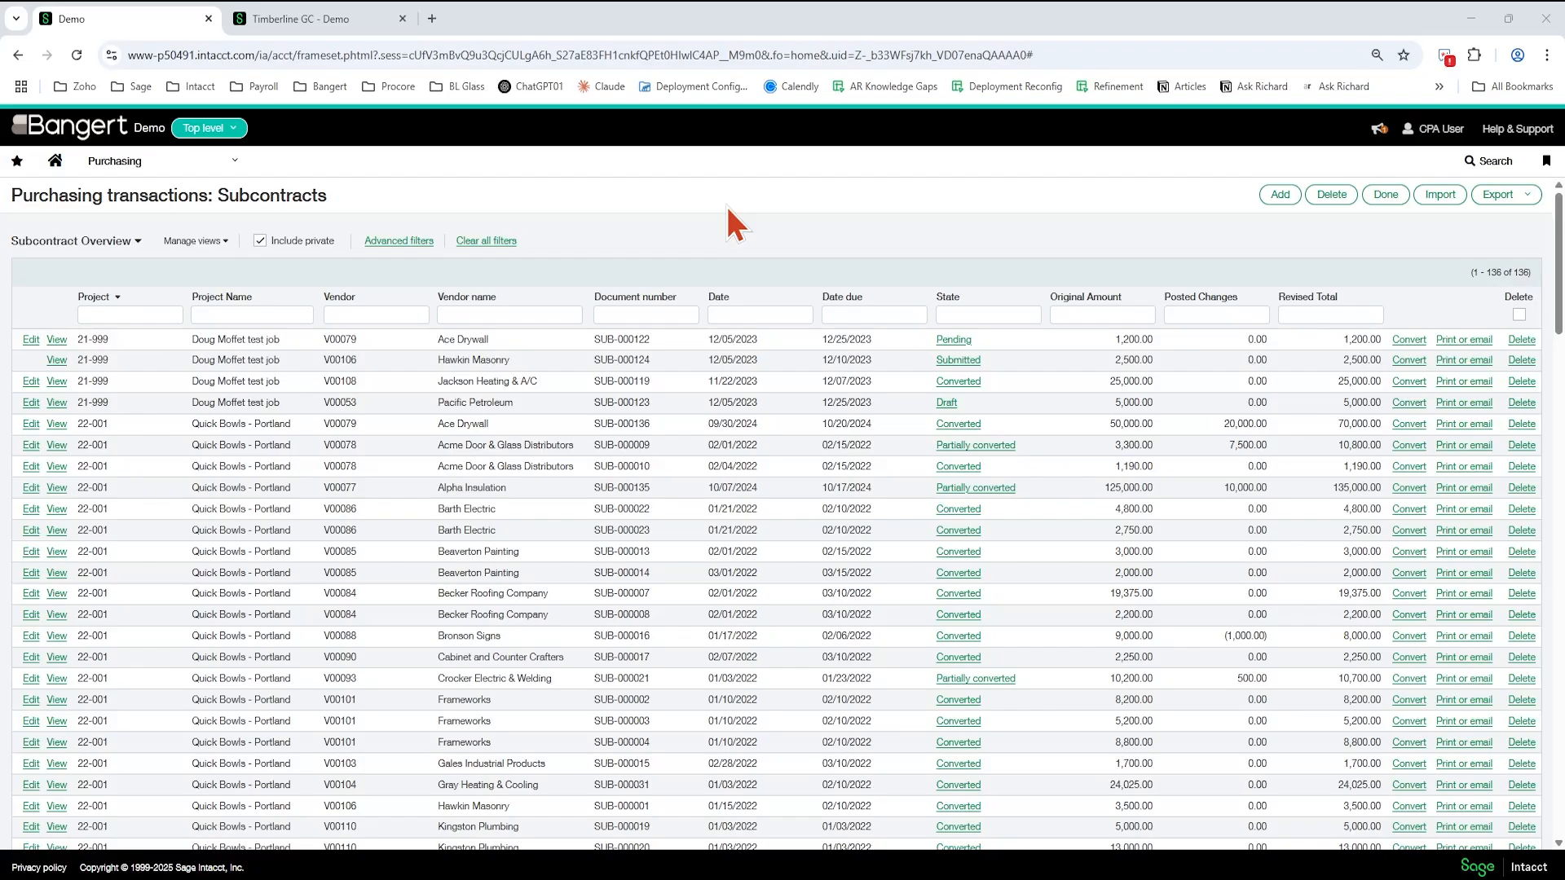
- Look up the conversion options in the Purchasing configuration, including conversion reversal for non-inventory items, and leave without saving
click(130, 167)
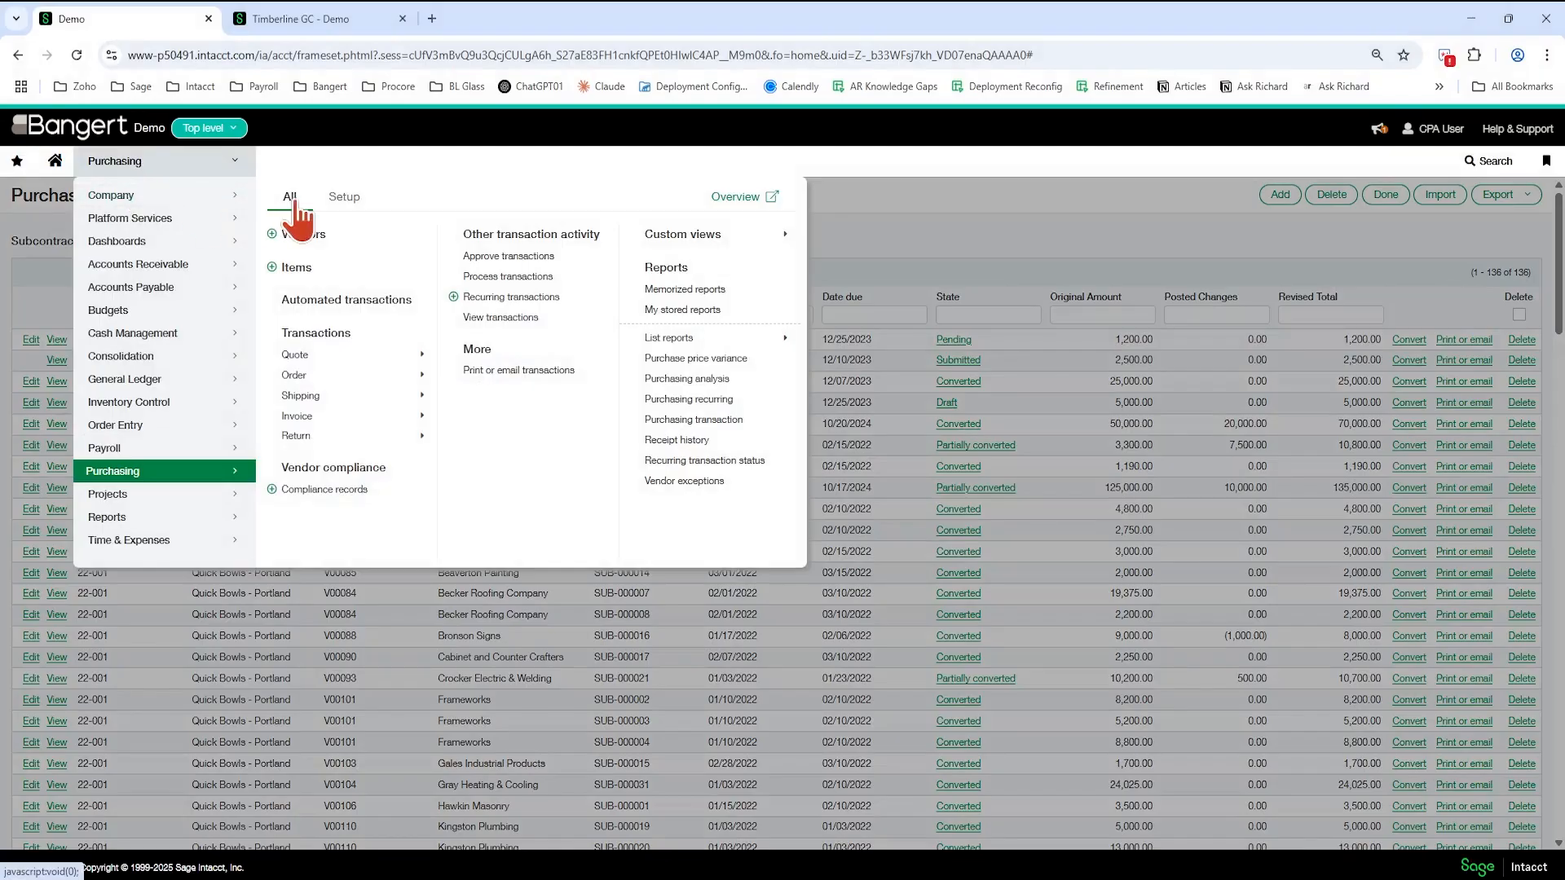
click(343, 198)
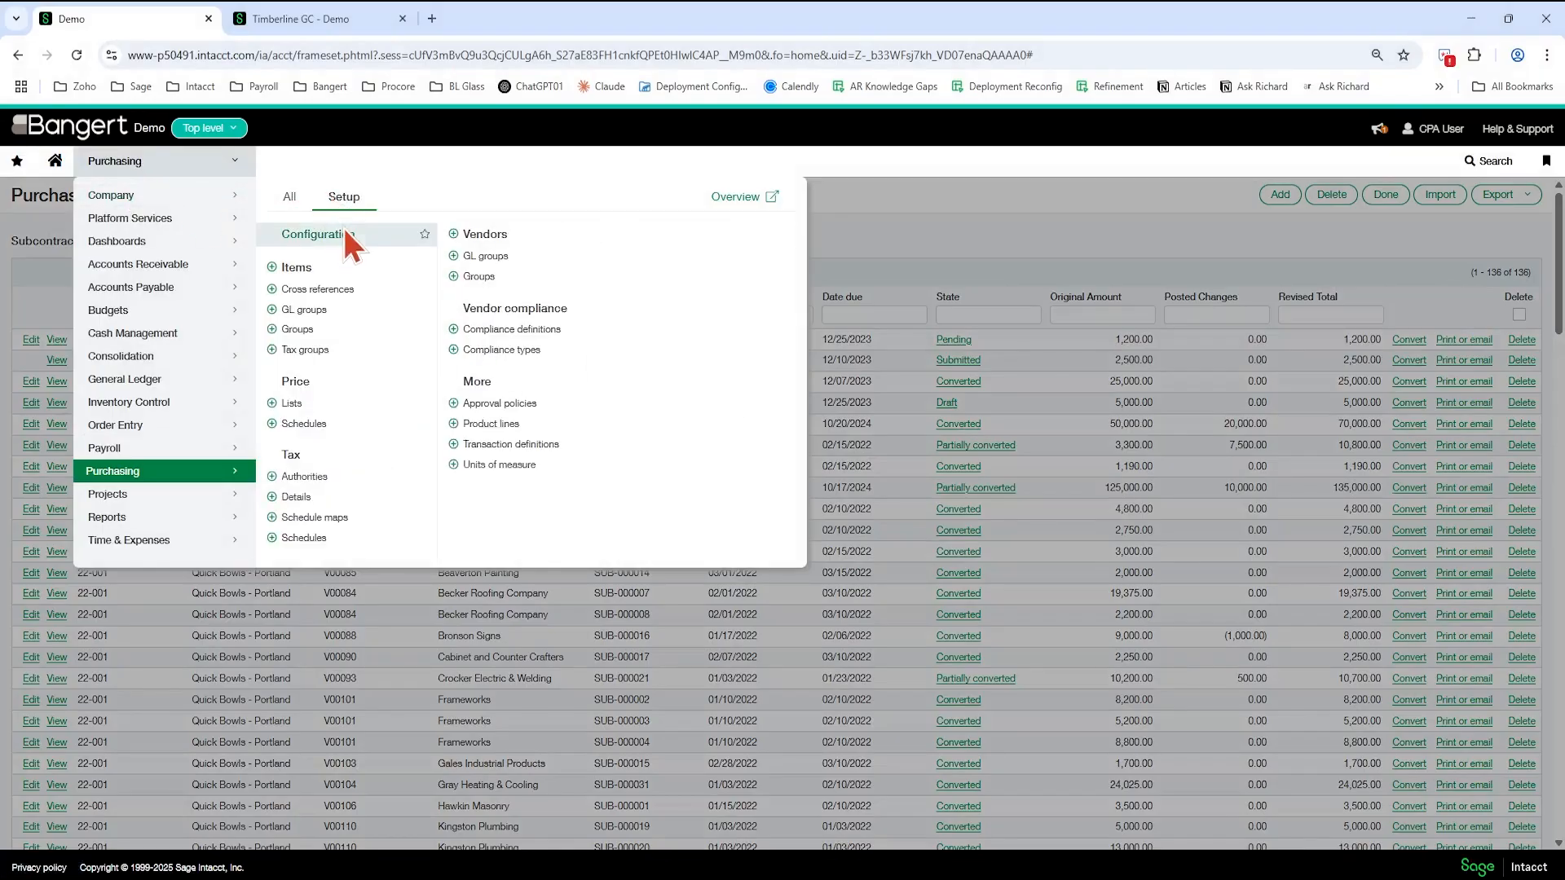
click(345, 235)
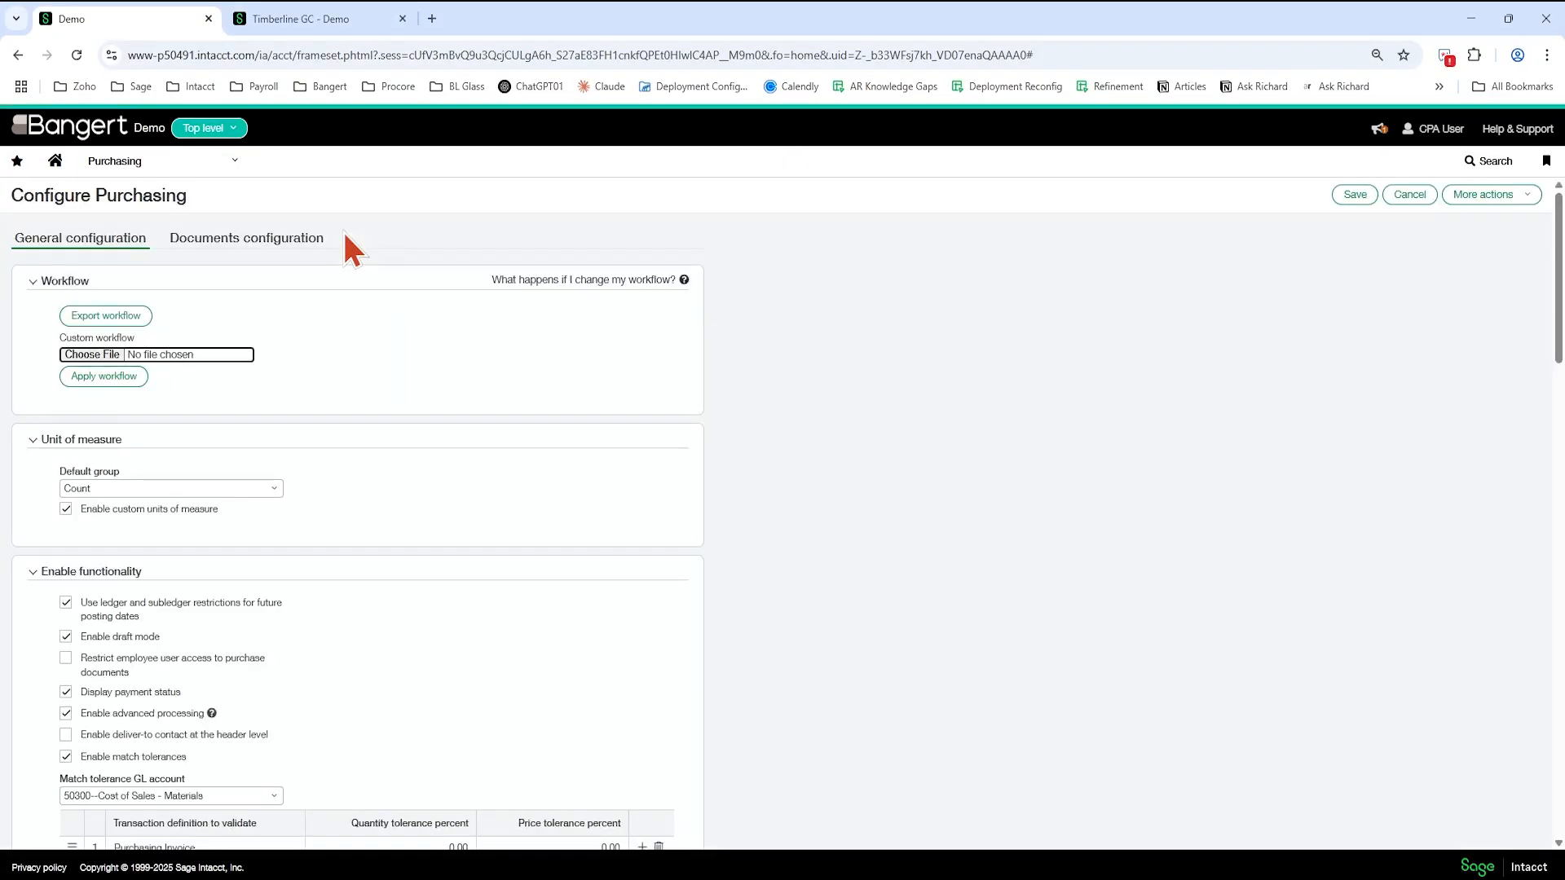
key(ctrl+f)
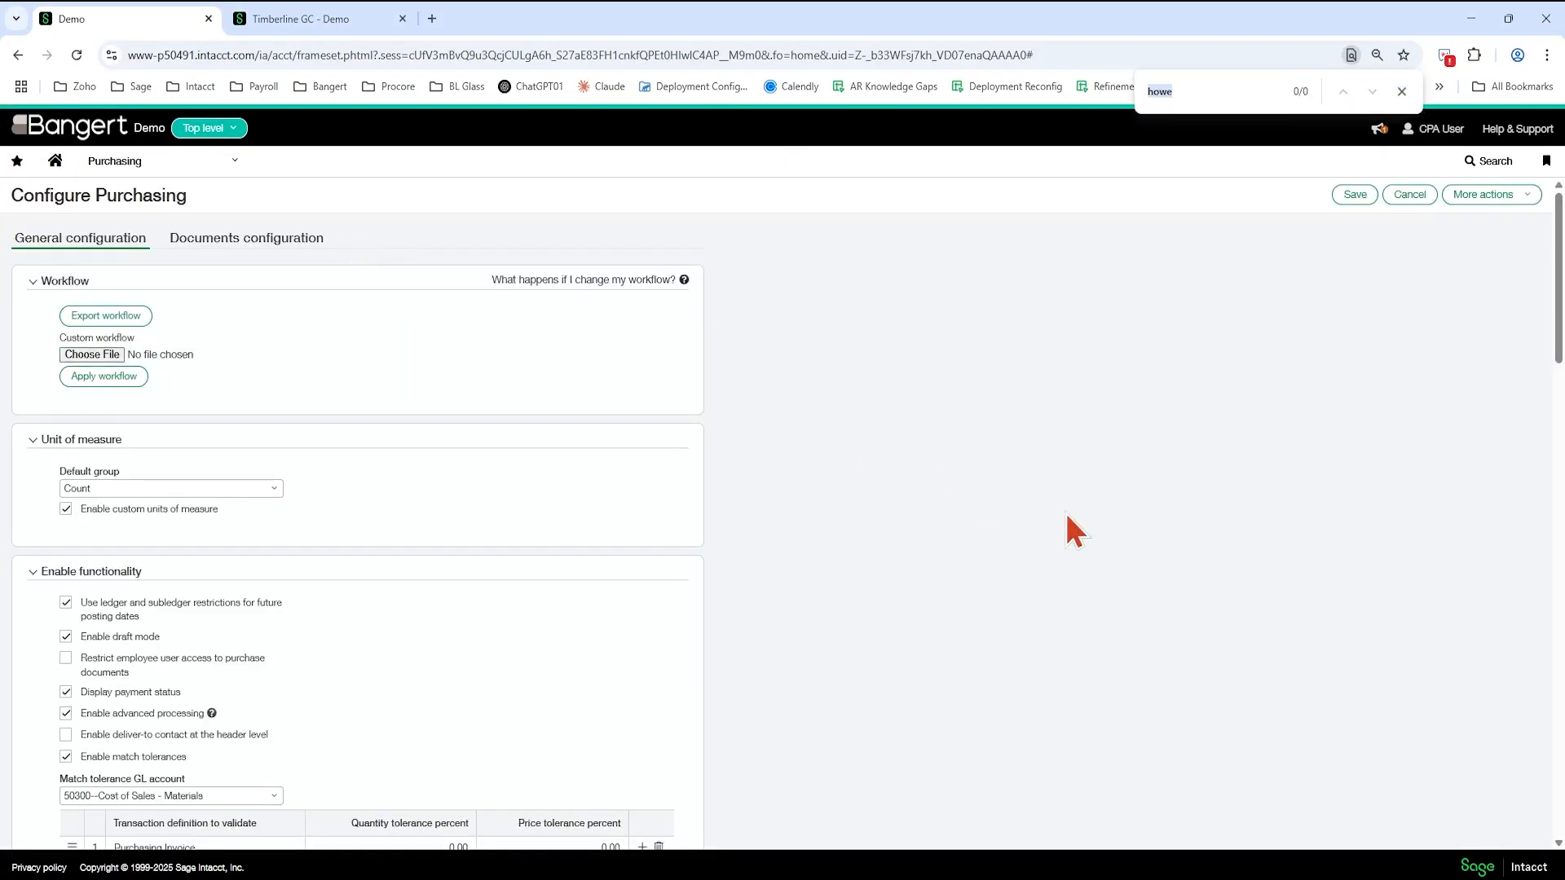
text(conversion)
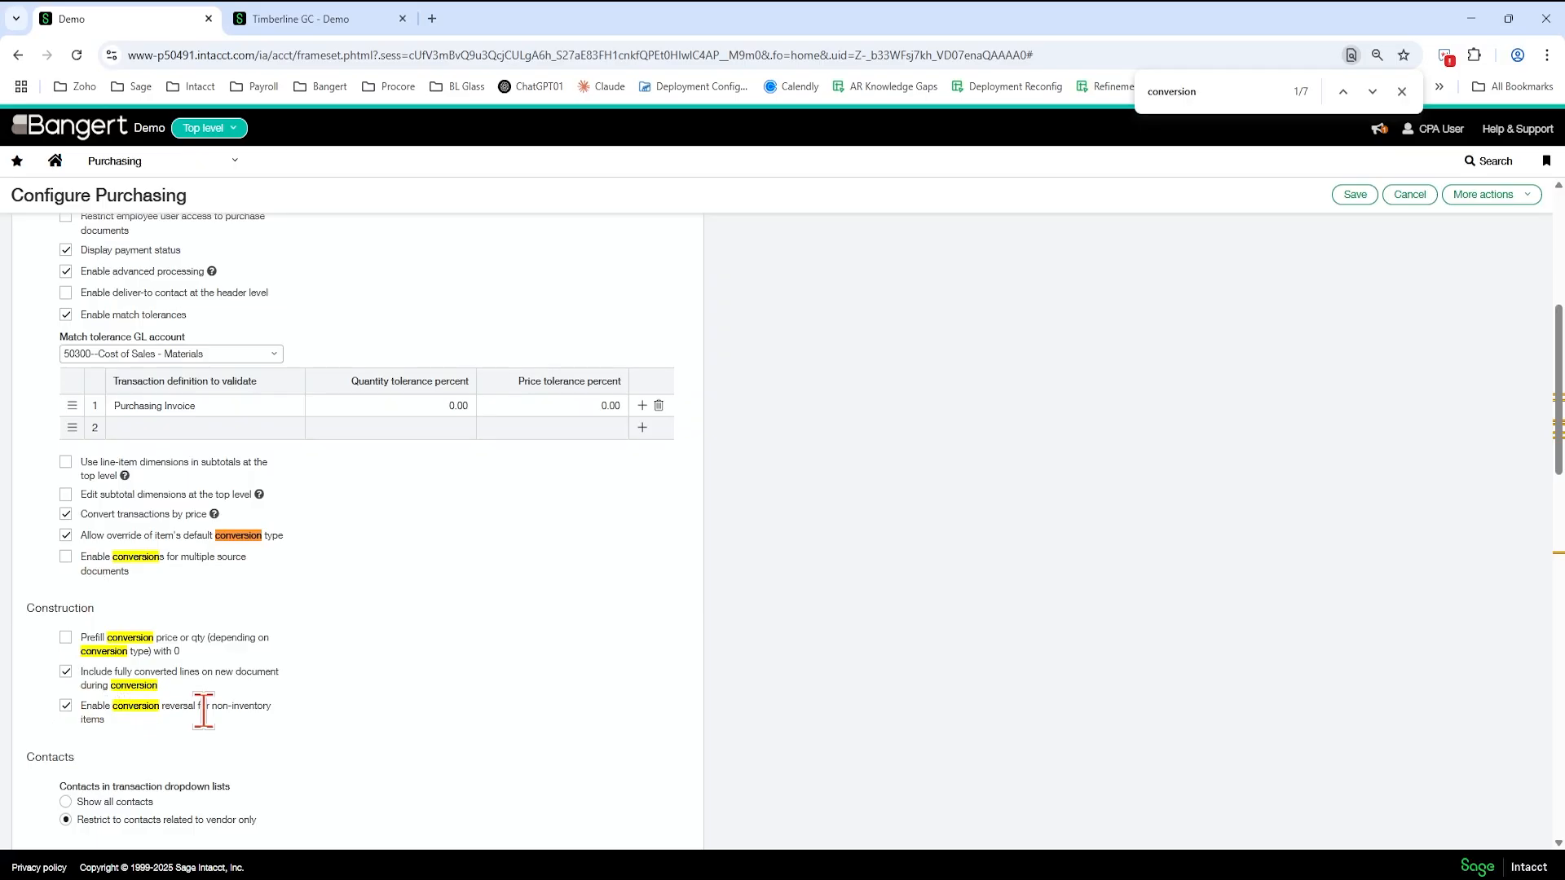
click(1402, 91)
click(1408, 196)
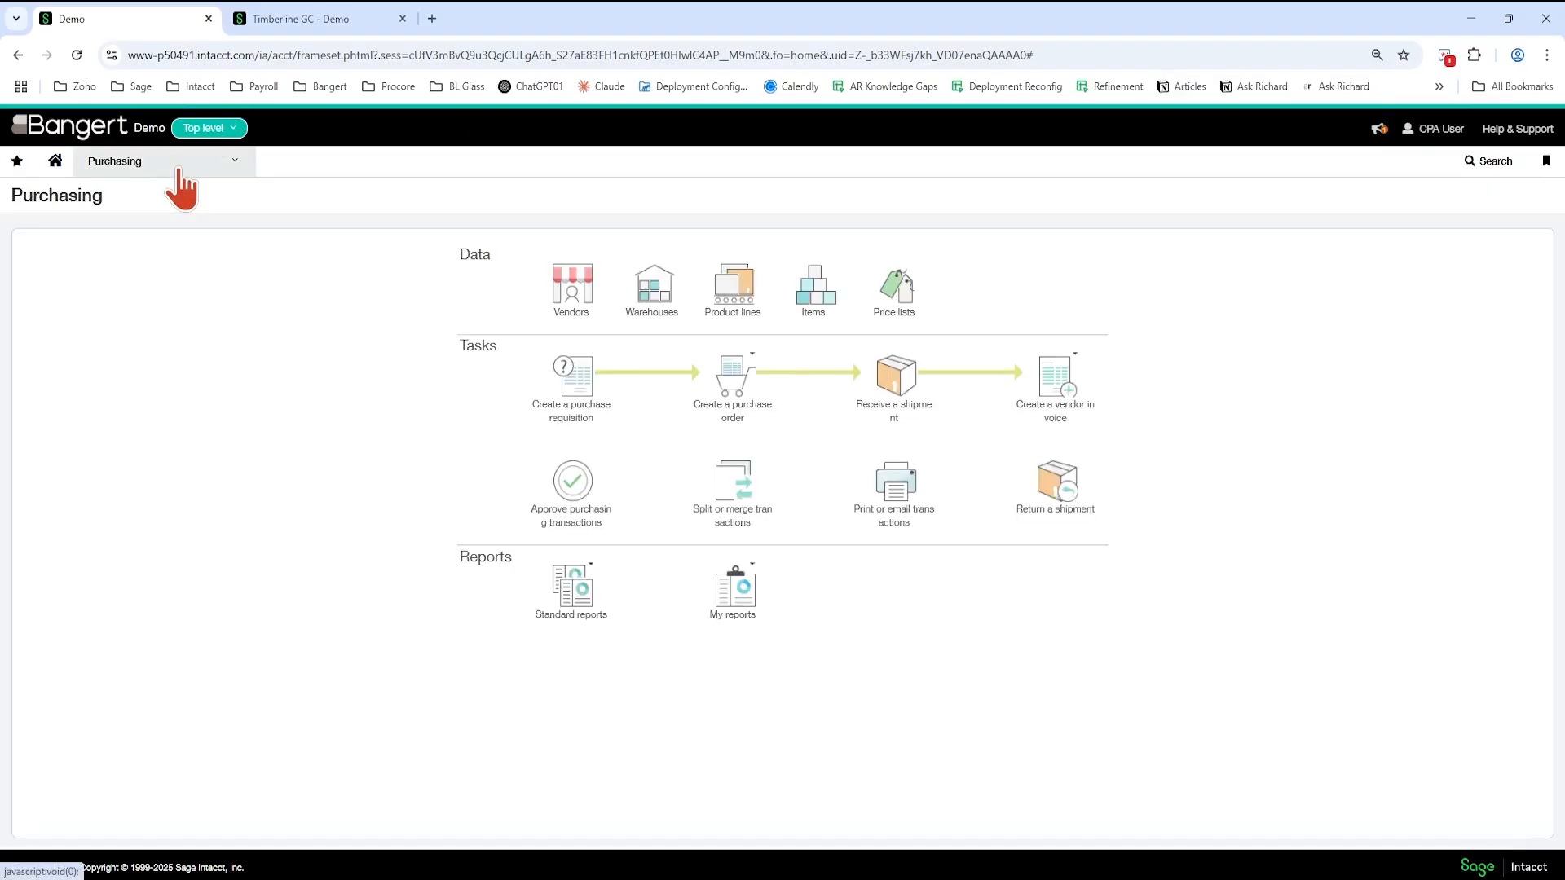
- Check the Reverse conversions permission in the Admin role's Purchasing permissions, and exit without changes
click(180, 171)
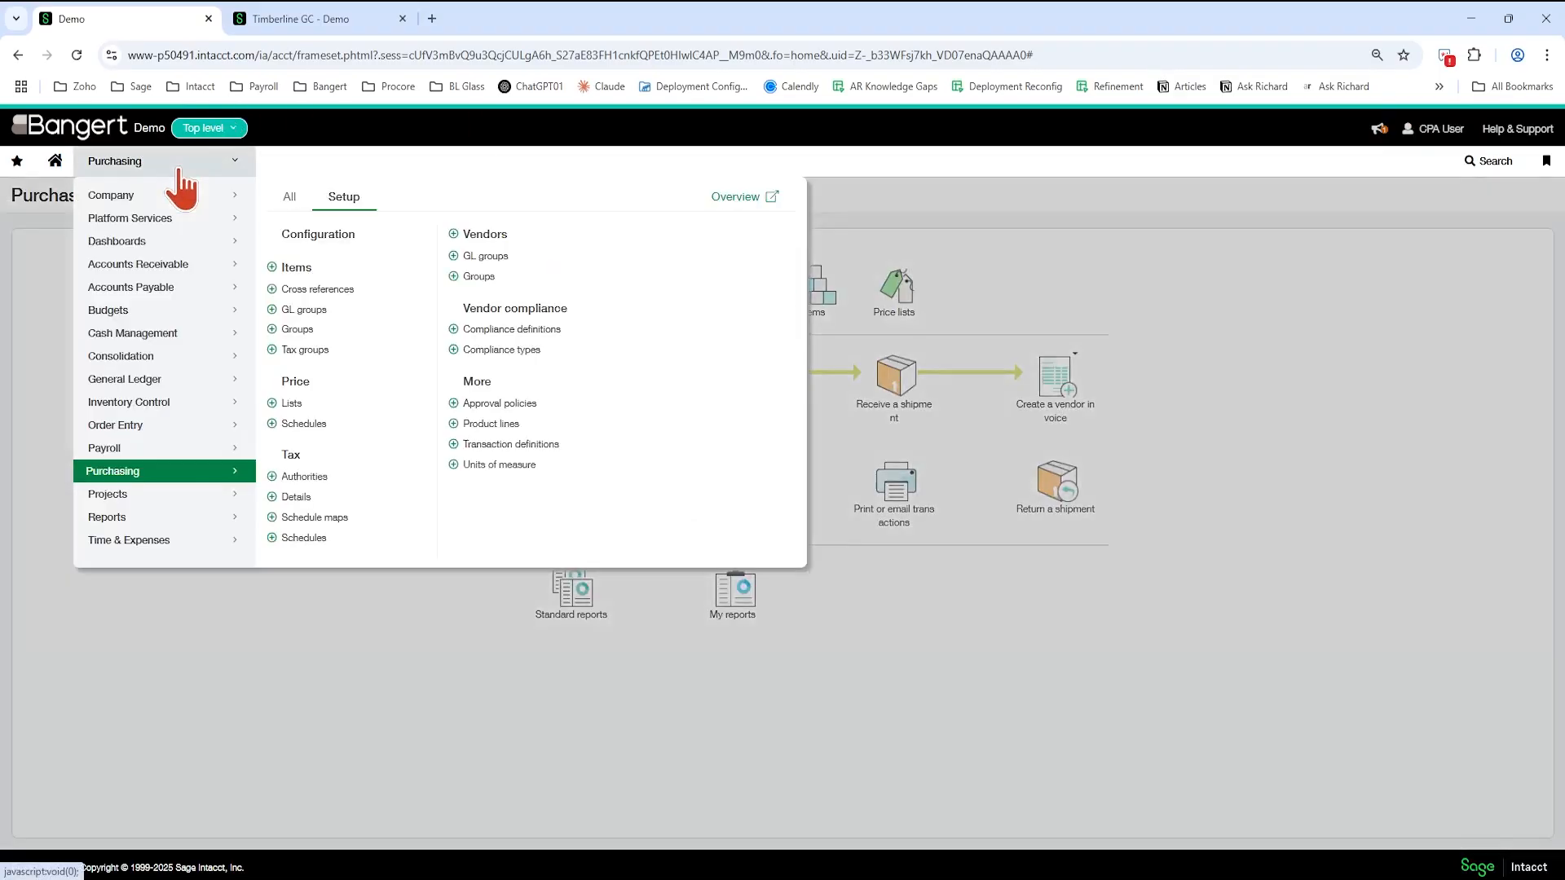
mouse_move(208, 200)
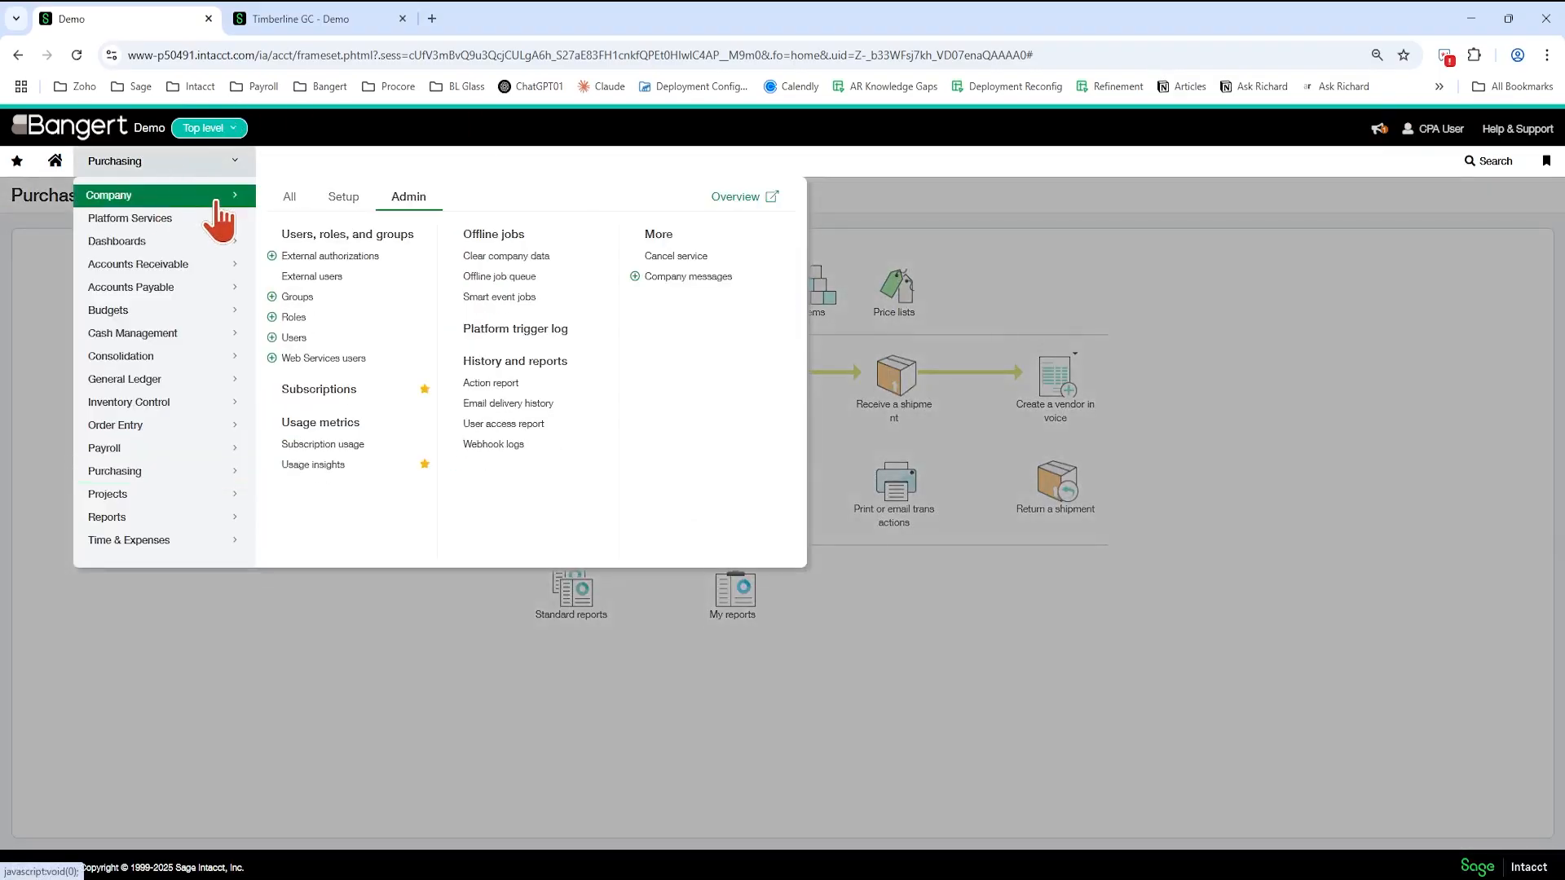
click(295, 317)
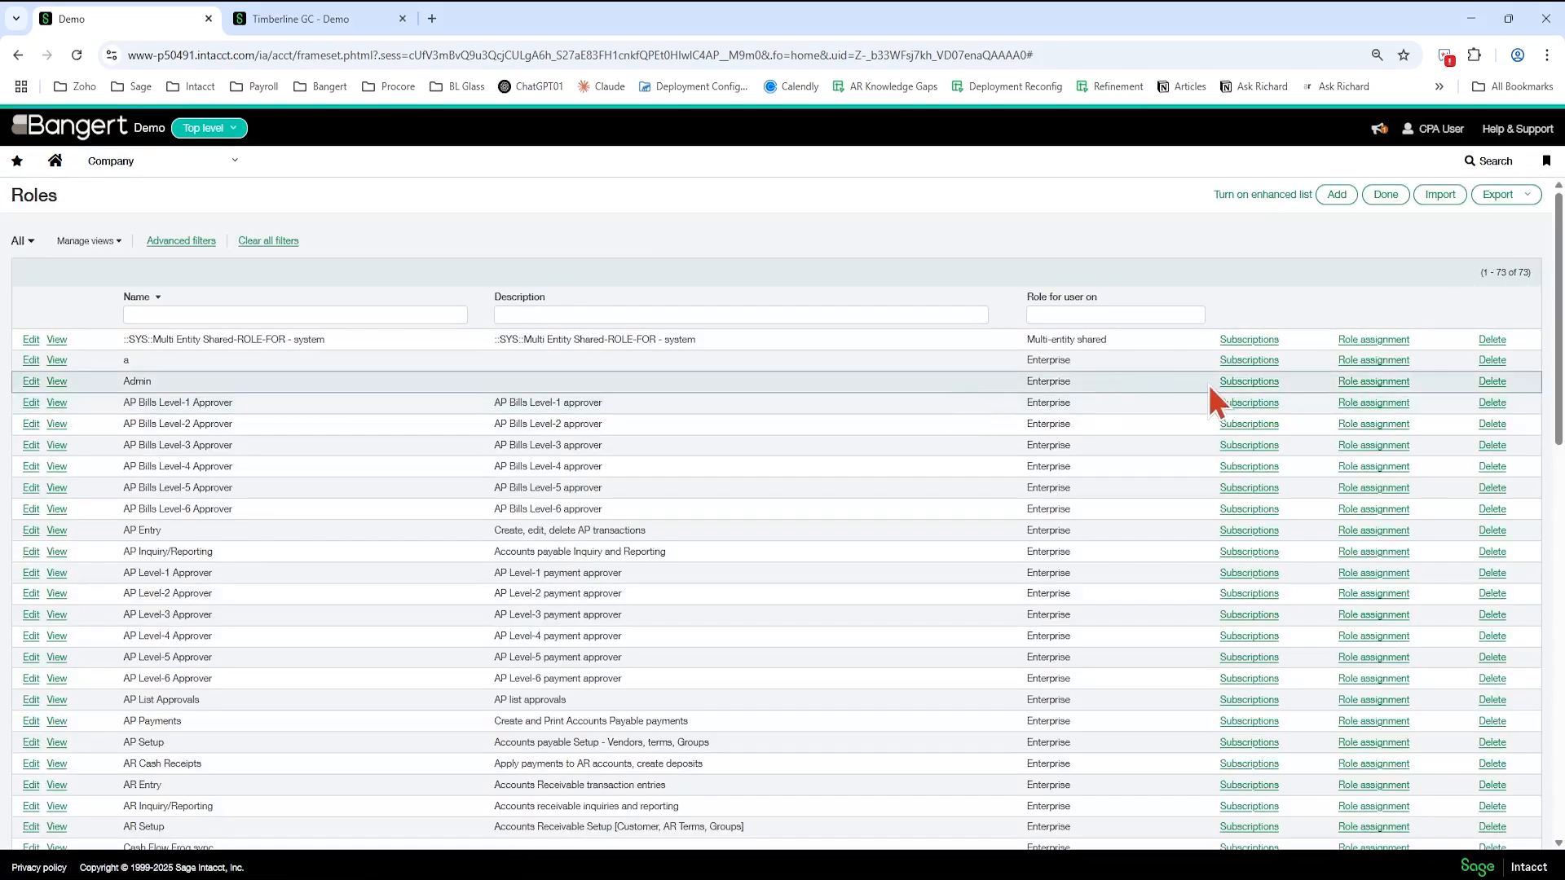
click(1249, 383)
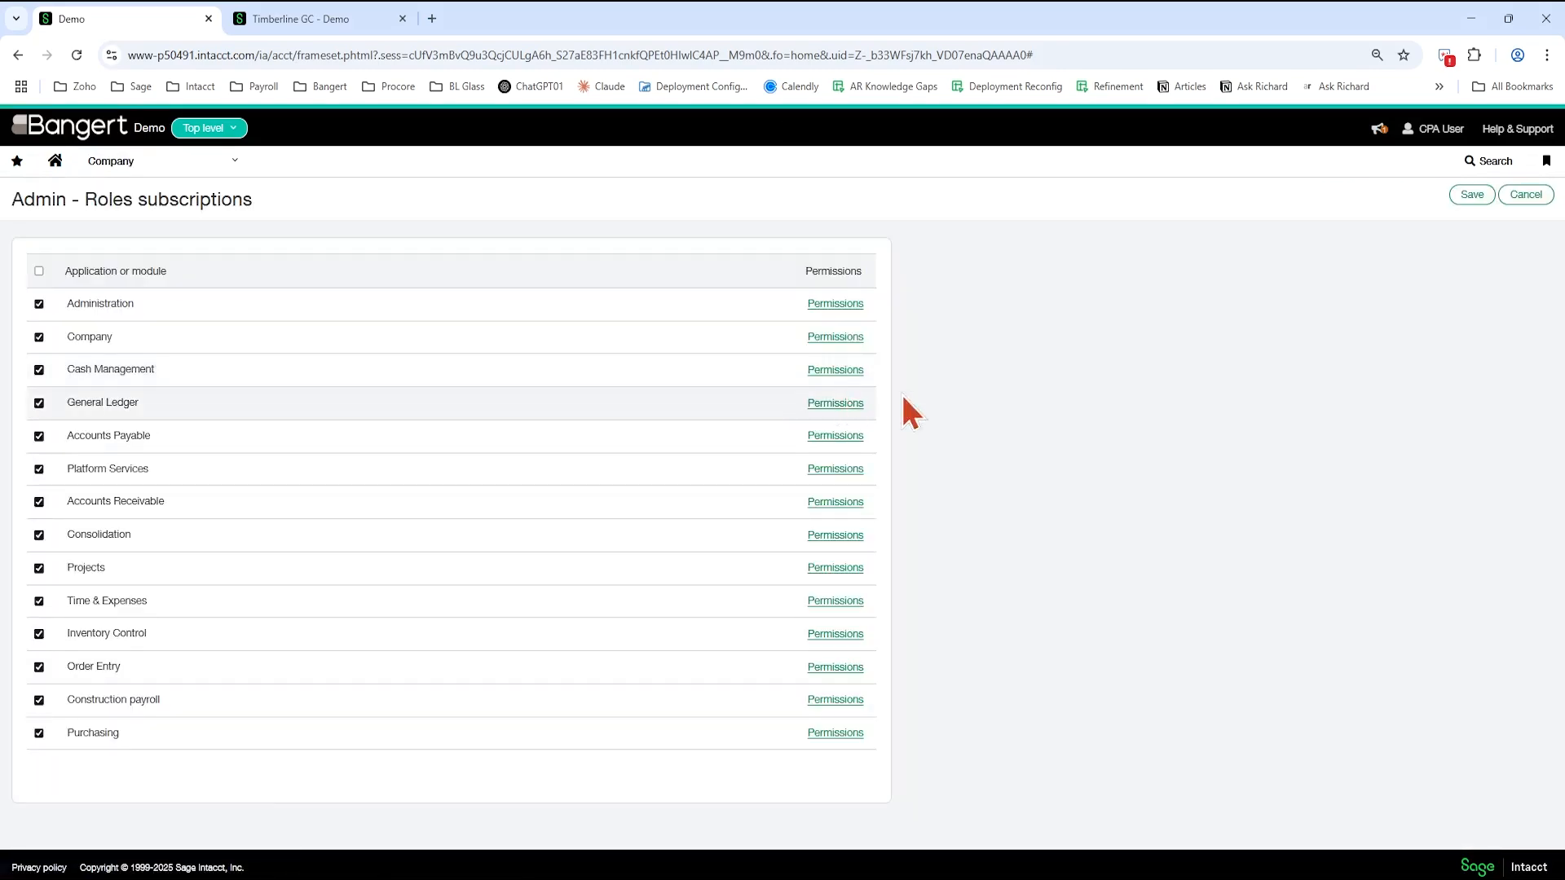
click(848, 734)
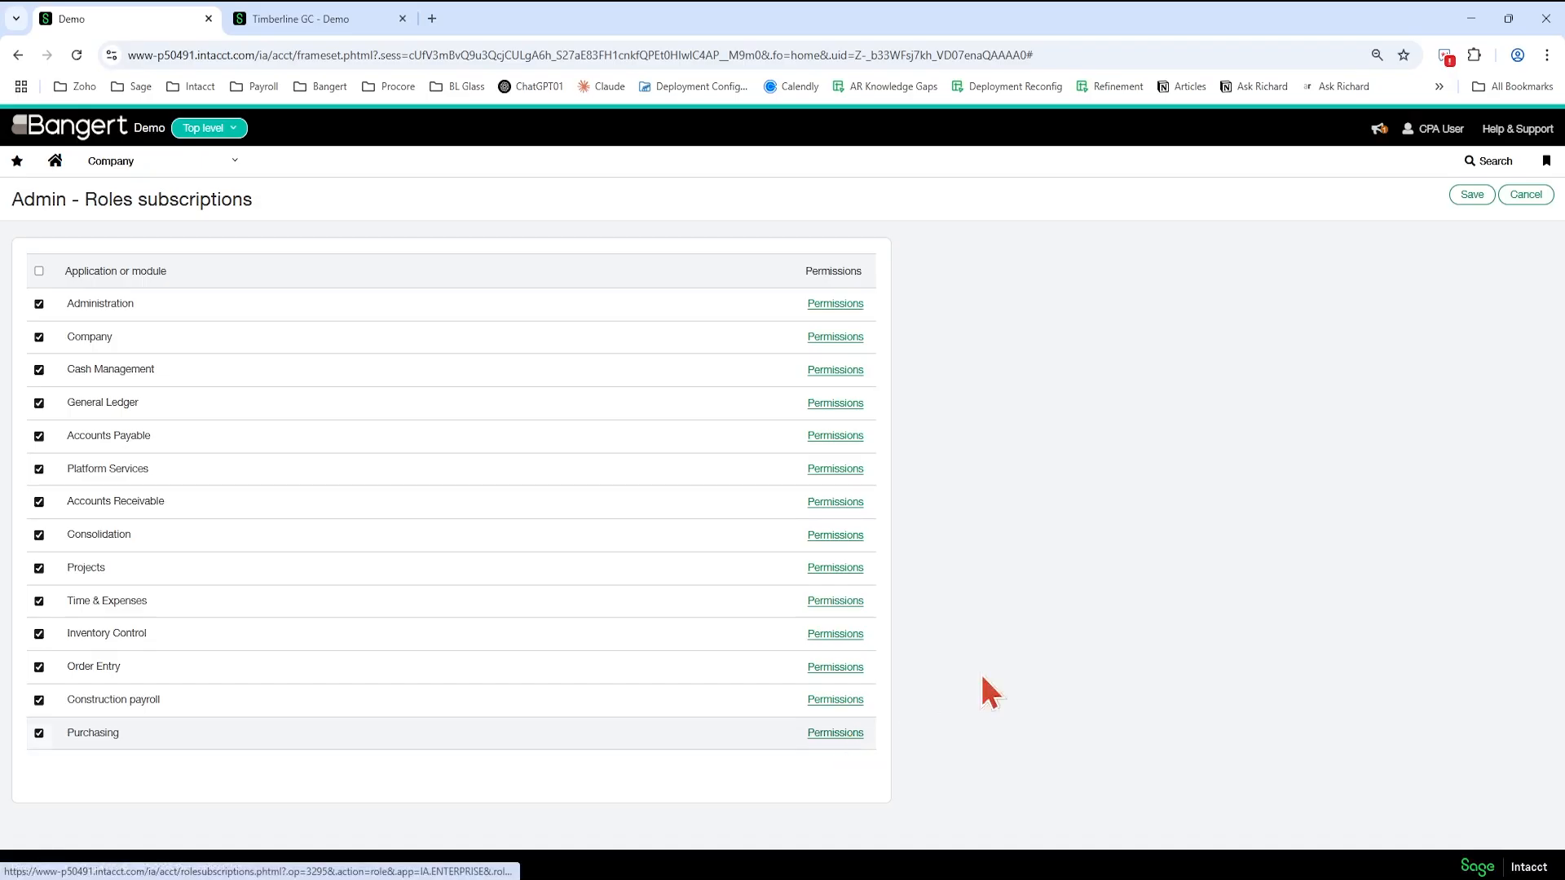
scroll(943, 575, down, 10)
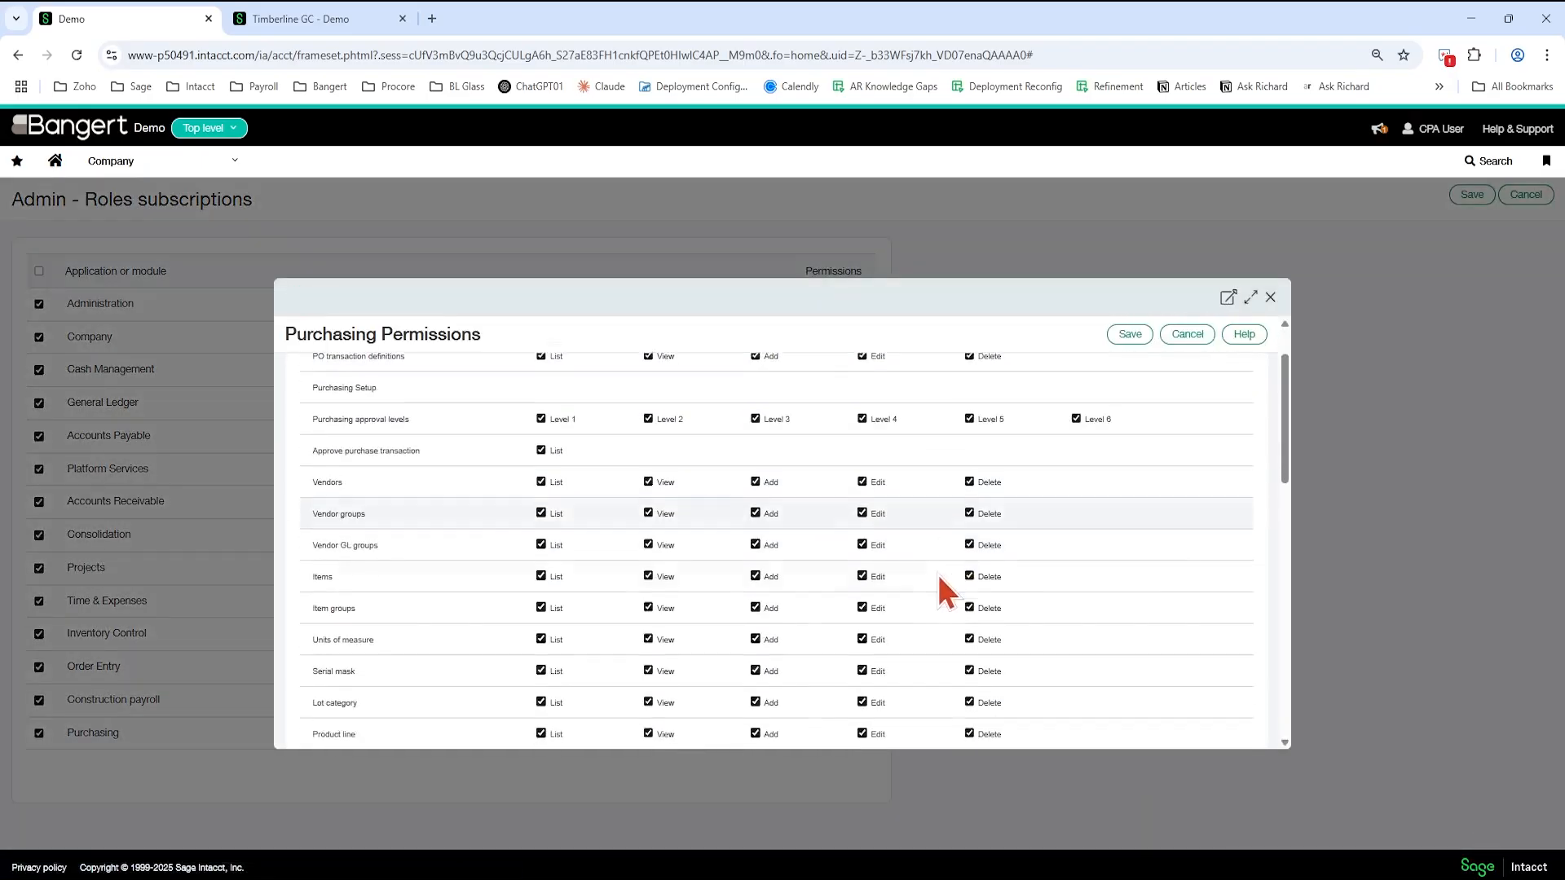
scroll(930, 581, down, 5)
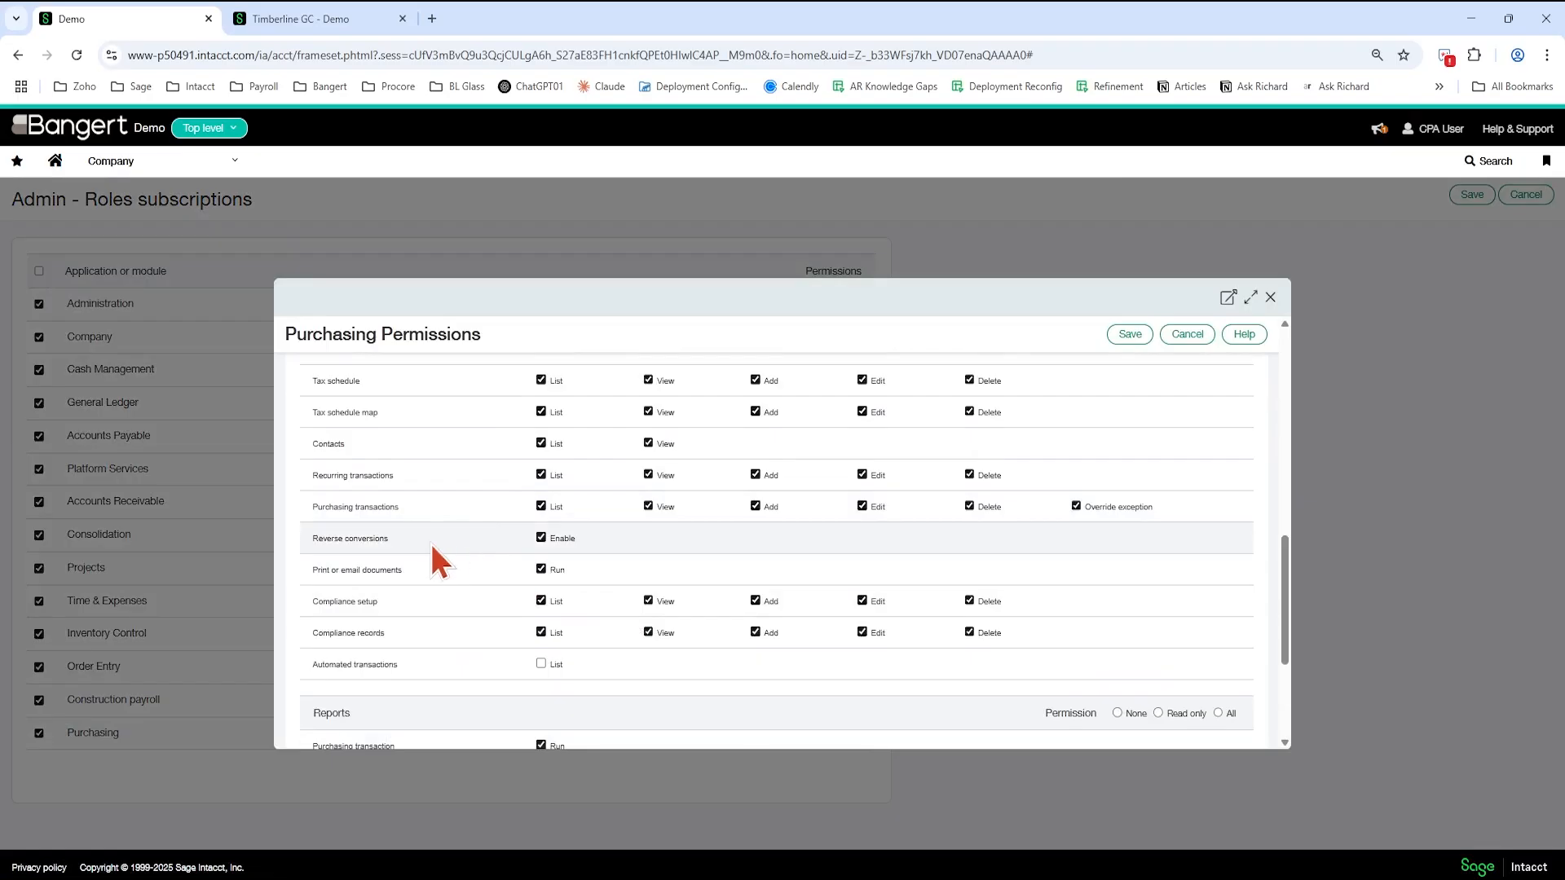
drag(311, 540, 395, 551)
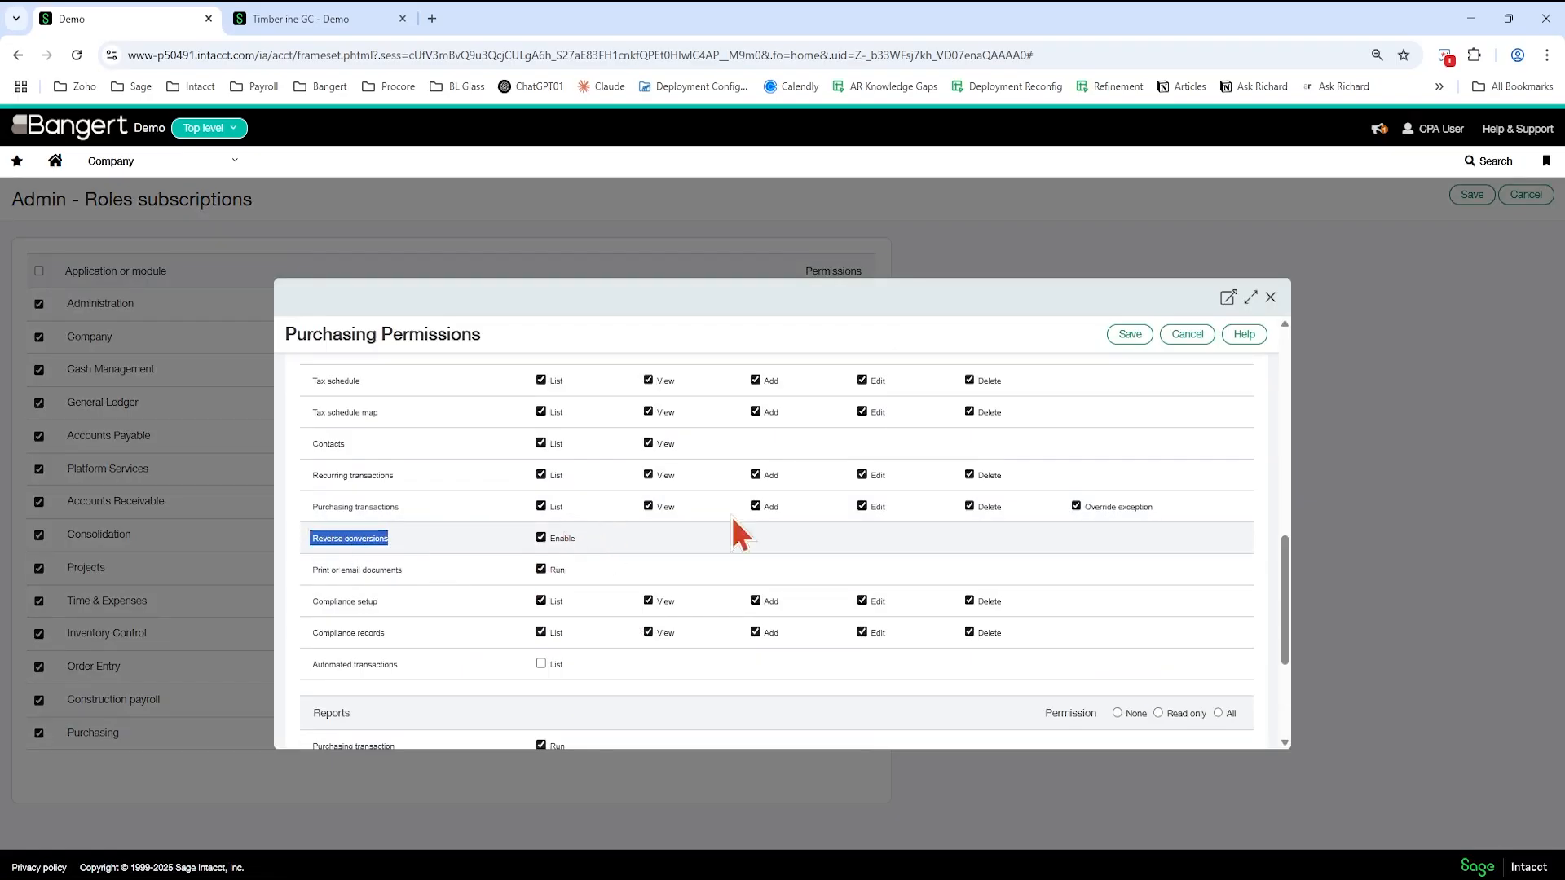
click(1187, 334)
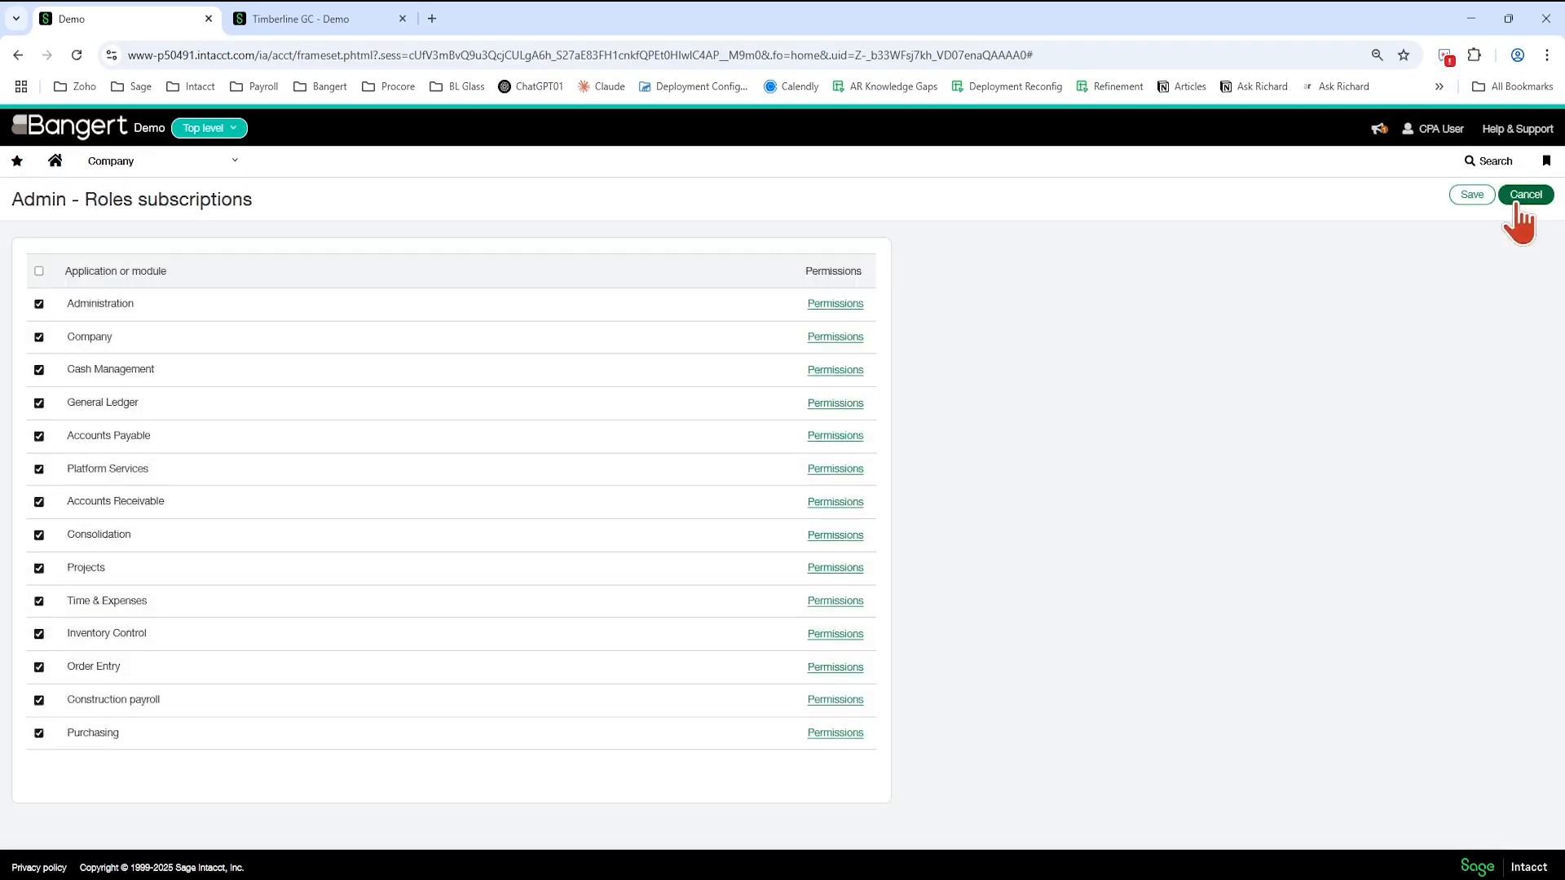
click(1518, 200)
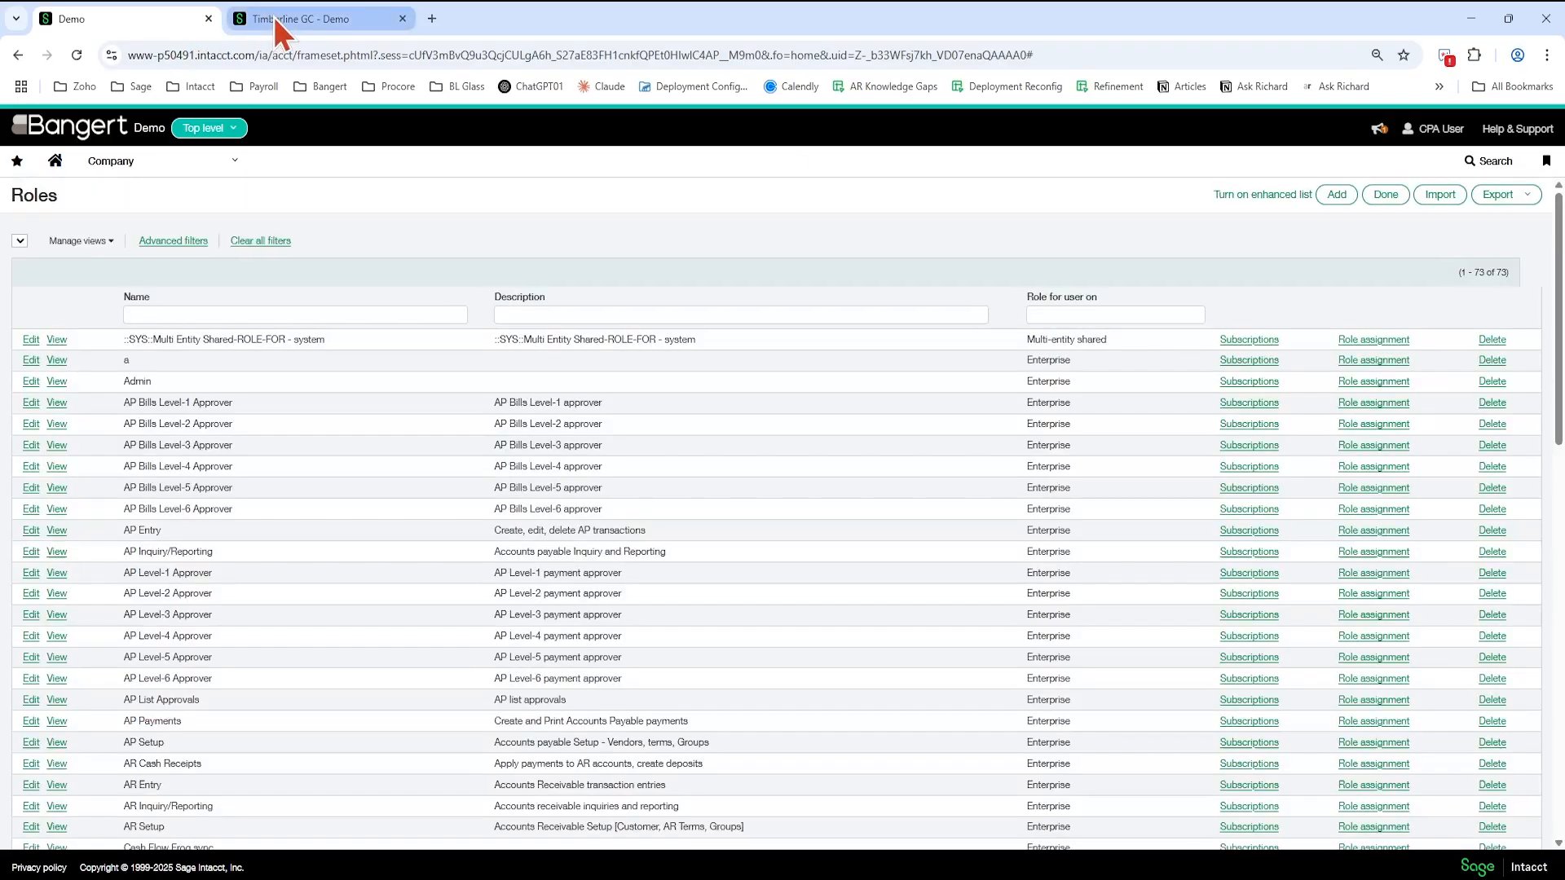
- In the Timberline GC entity, create and submit a 120,000.00 Alpha Insulation subcontract for project 22-002 The Crest, cost code 03 06 00, with 10% retainage
click(274, 17)
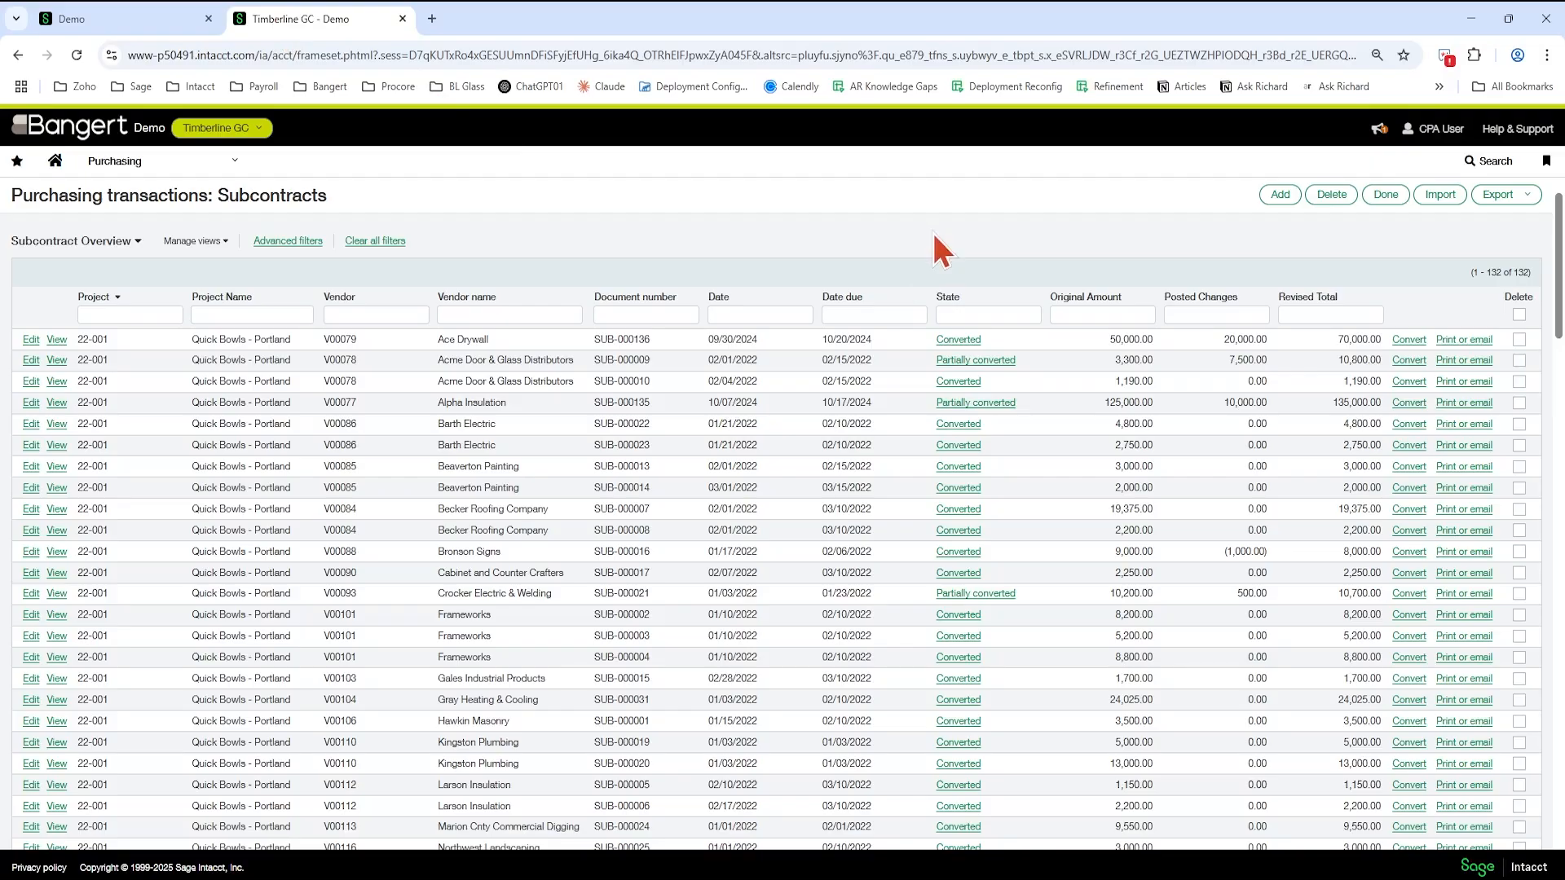
click(1282, 196)
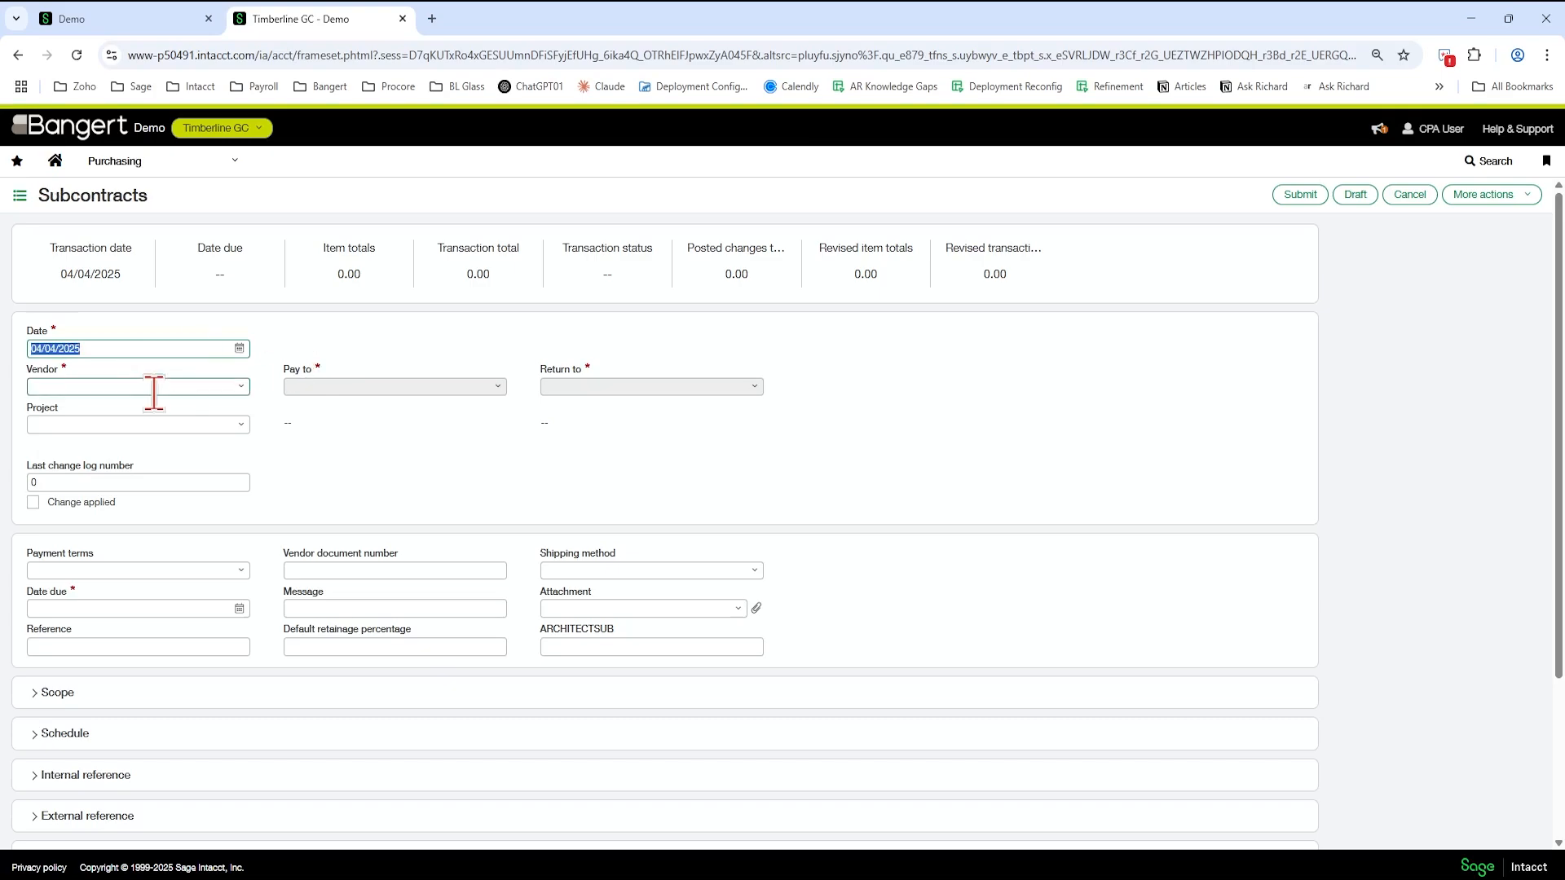
click(152, 394)
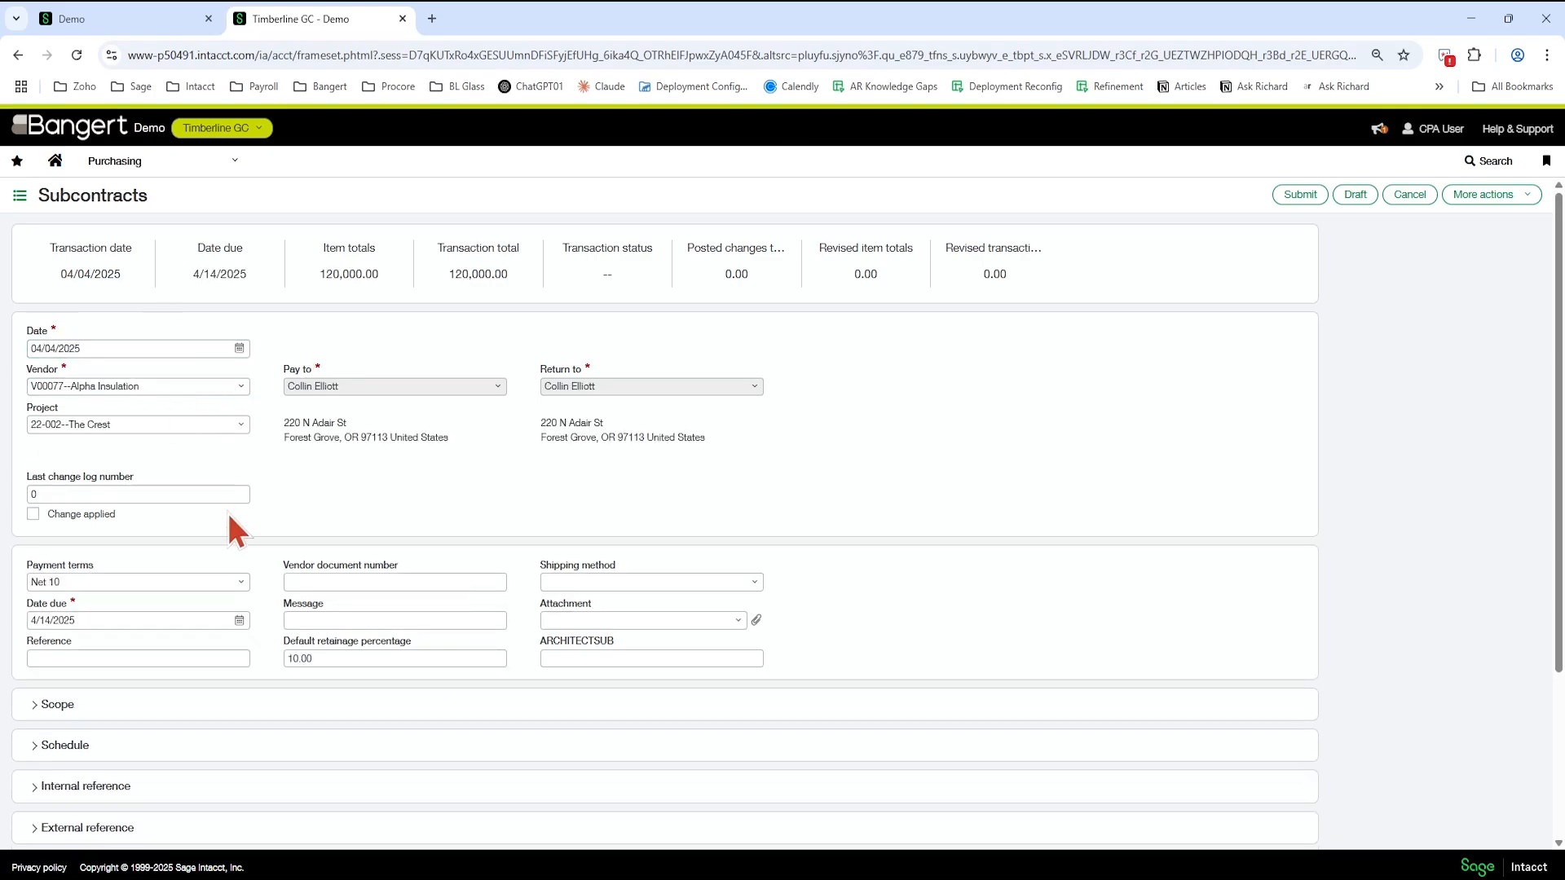
scroll(232, 538, down, 3)
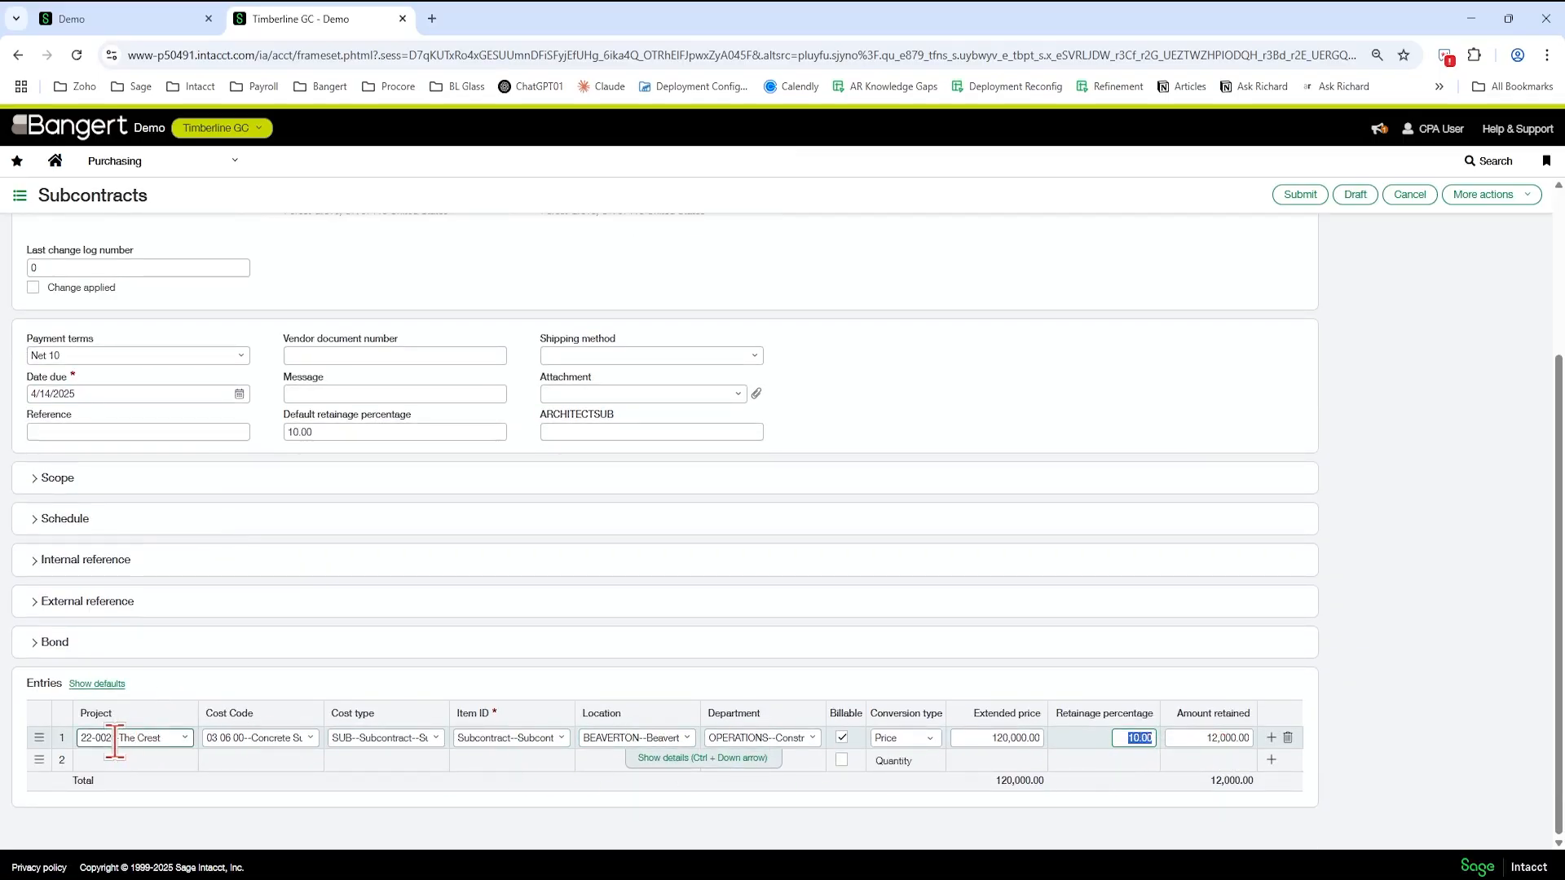
click(1307, 200)
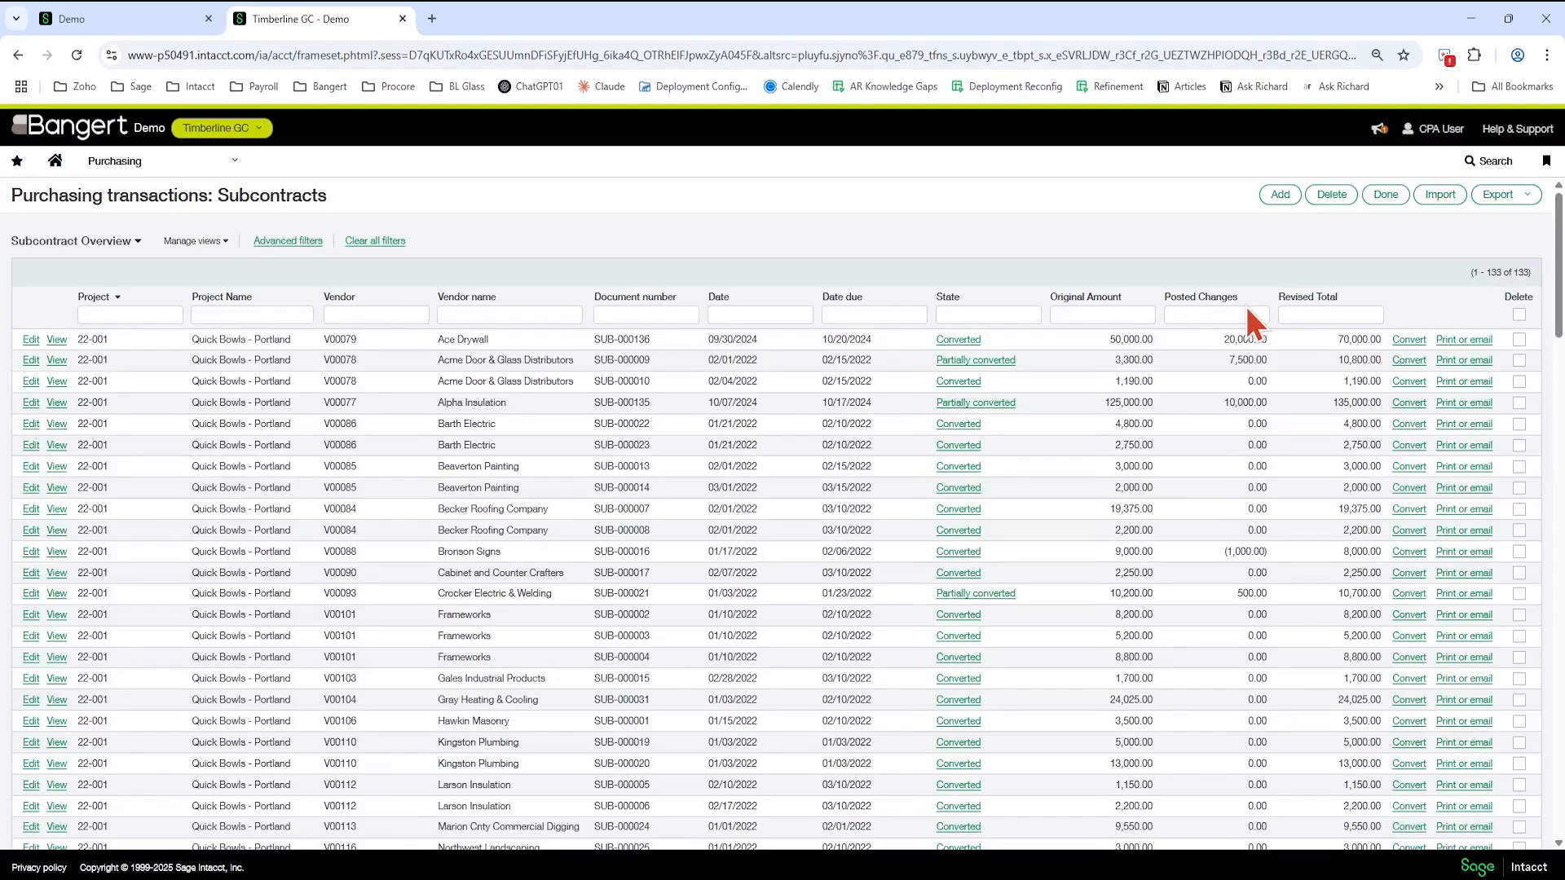
- Filter the subcontracts by vendor name "alpha" and start converting The Crest's pending 120,000.00 subcontract into a subcontract invoice
click(540, 316)
text(alpha)
key(Return)
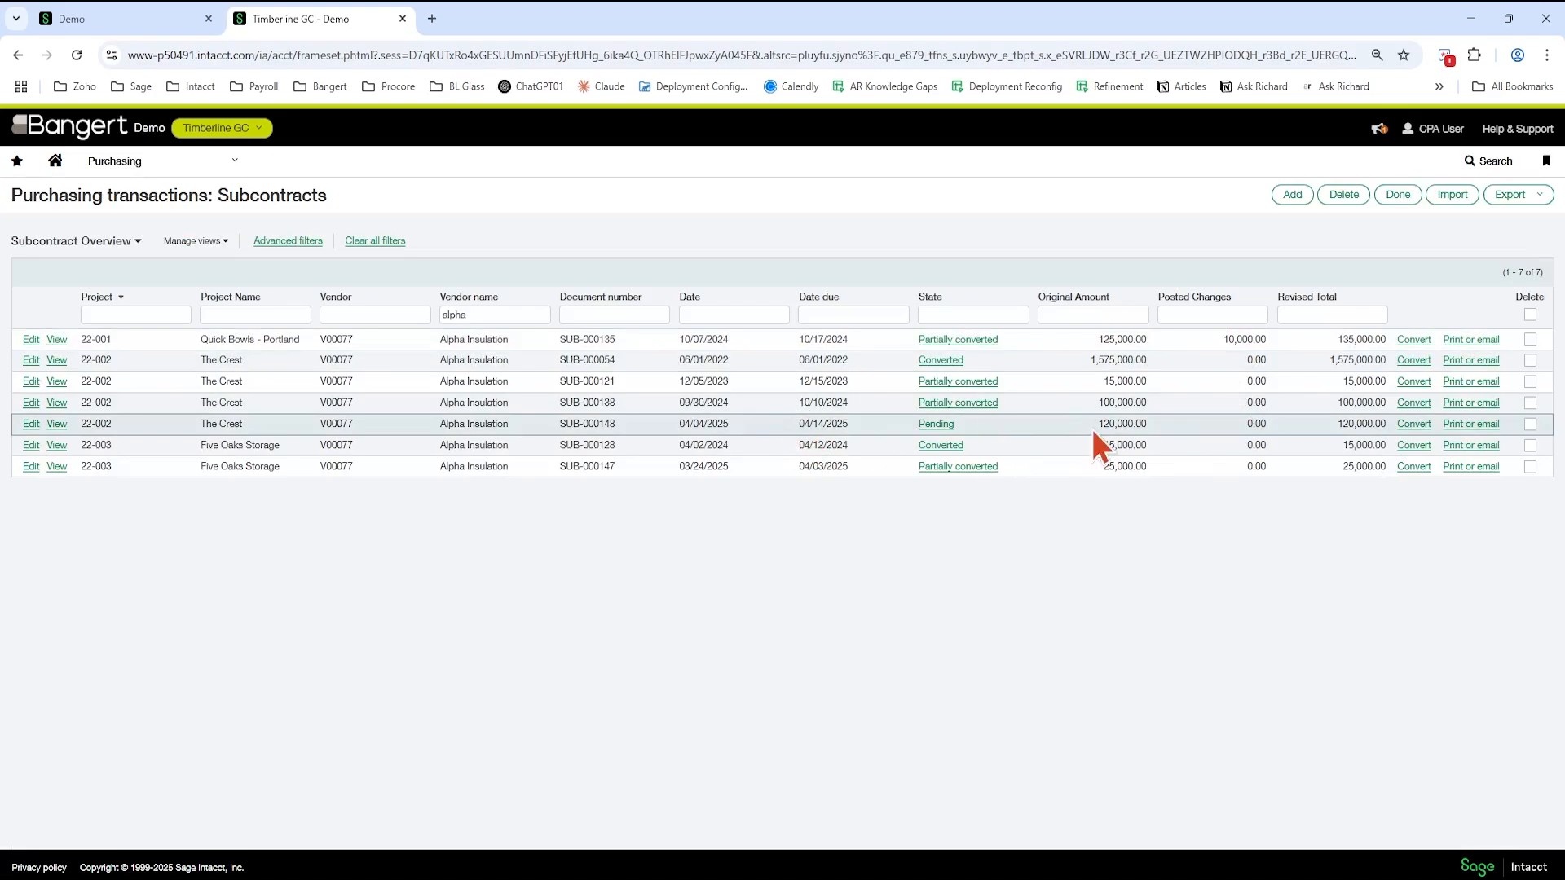
click(1405, 425)
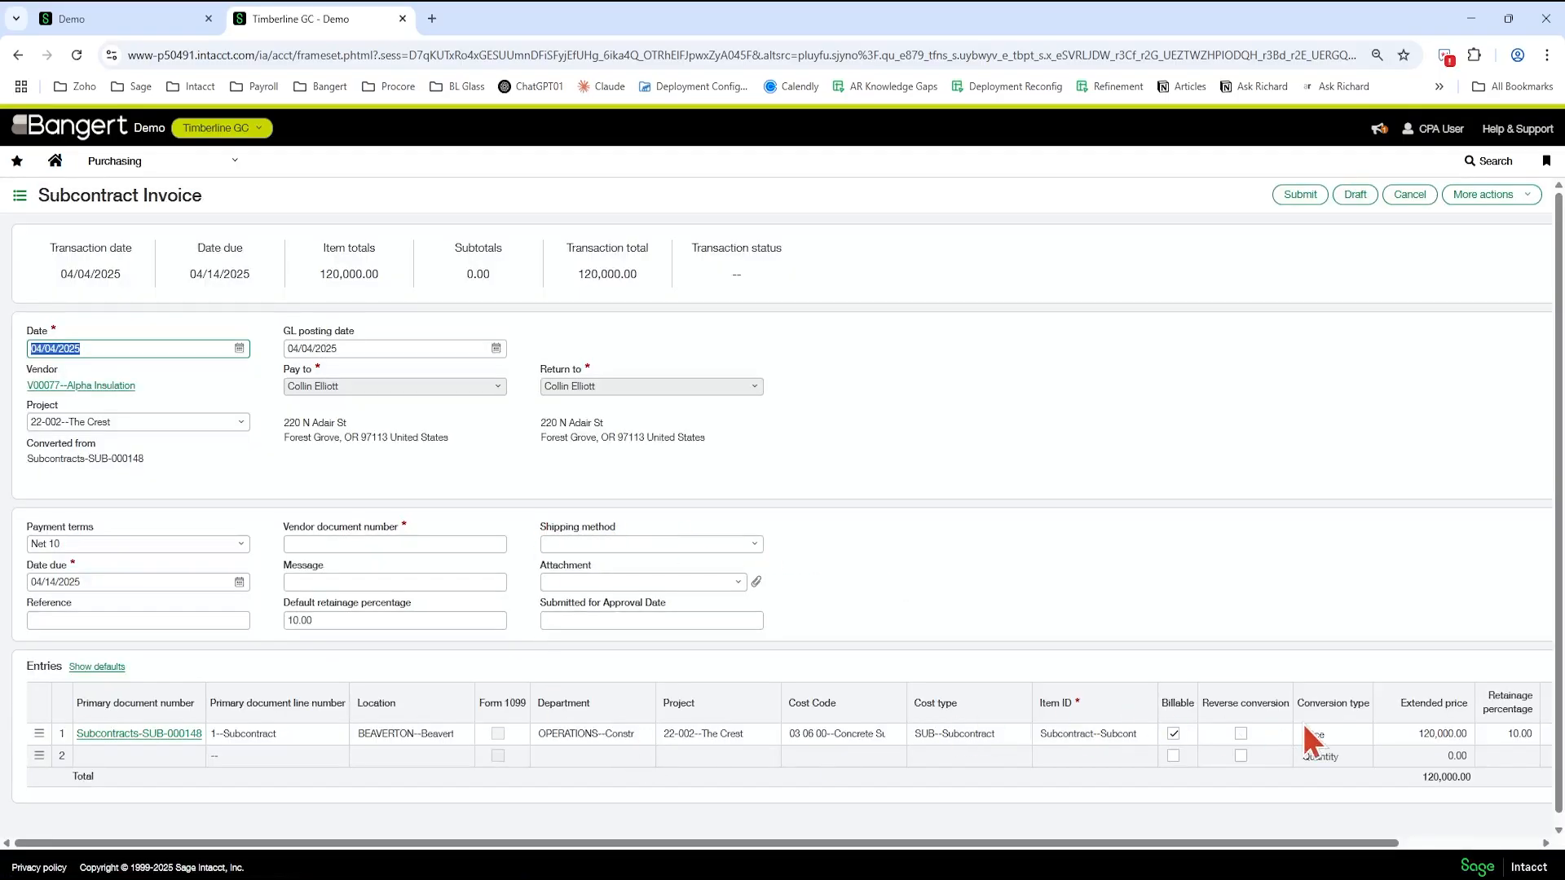
- Set the invoice line's extended price to 50,000.00, enter vendor document number 2342324, and submit the subcontract invoice
click(1433, 734)
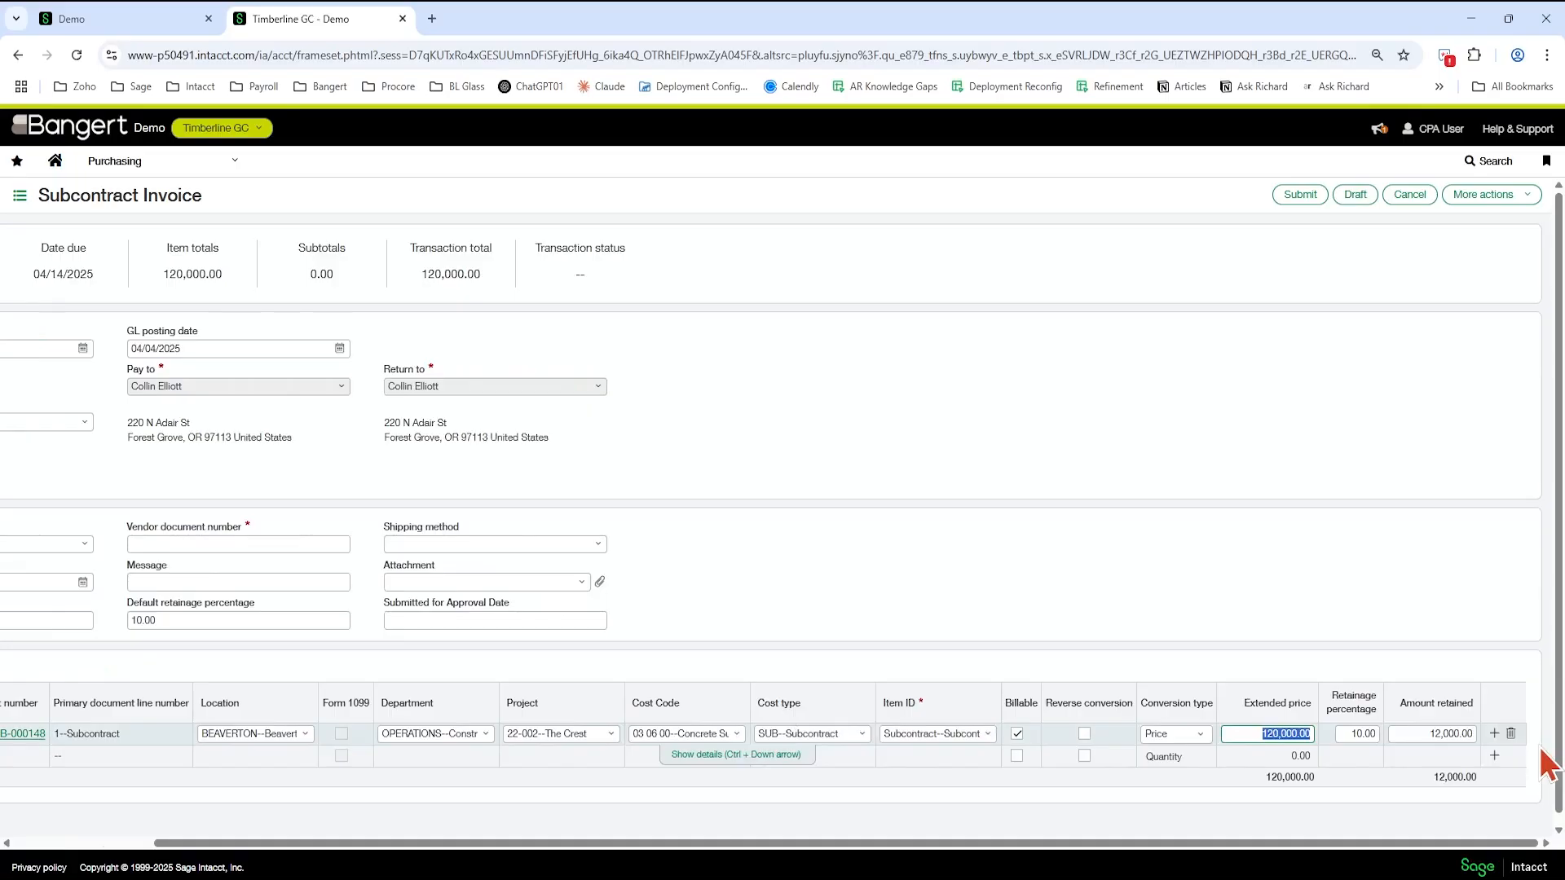
text(500)
key(Tab)
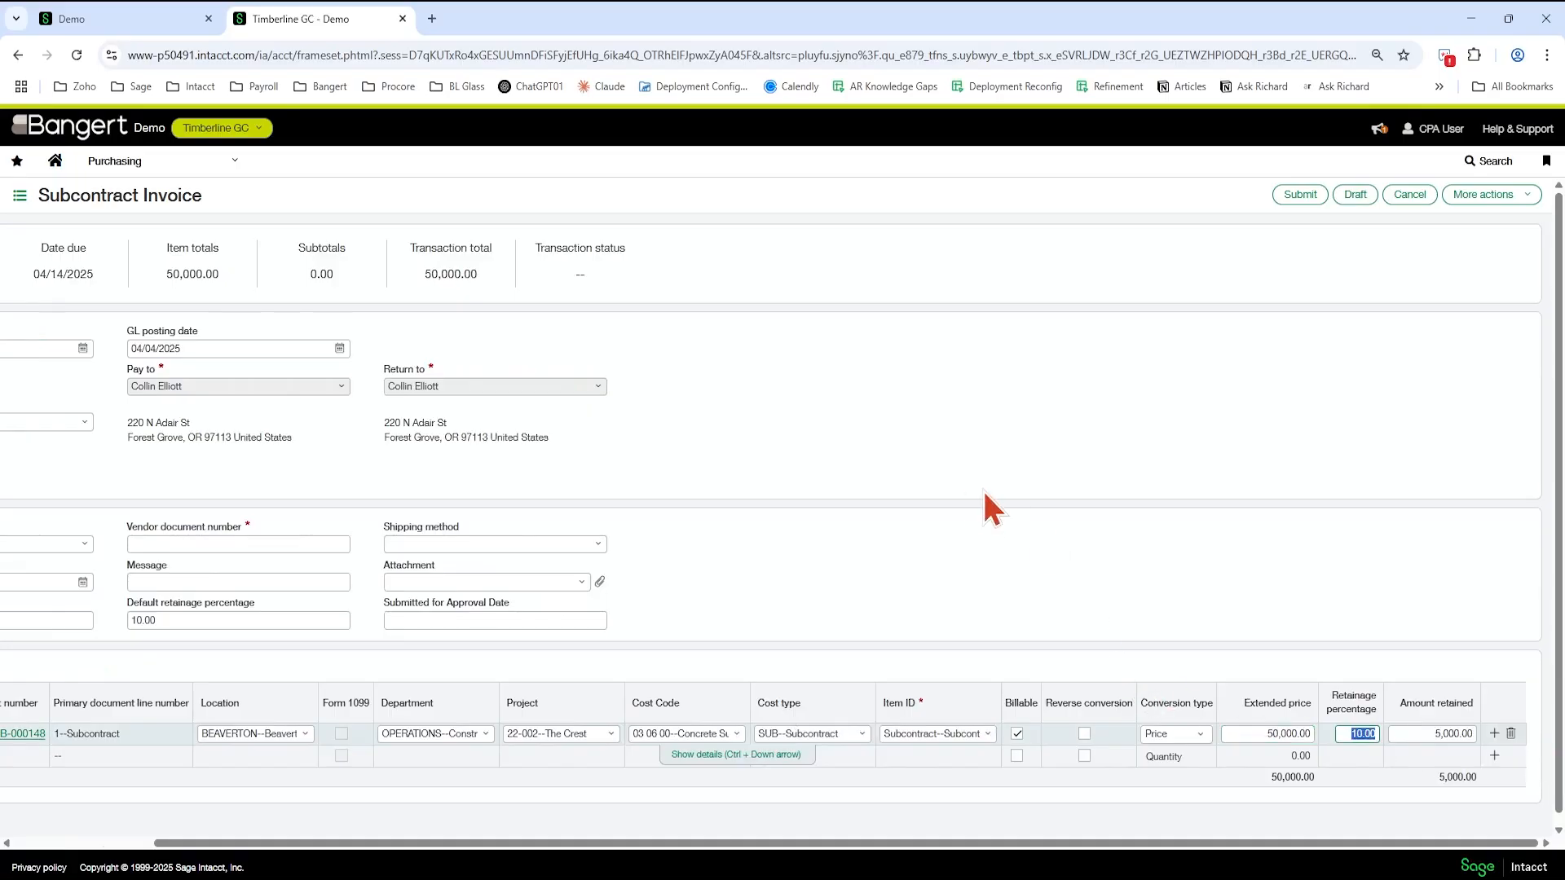
click(198, 552)
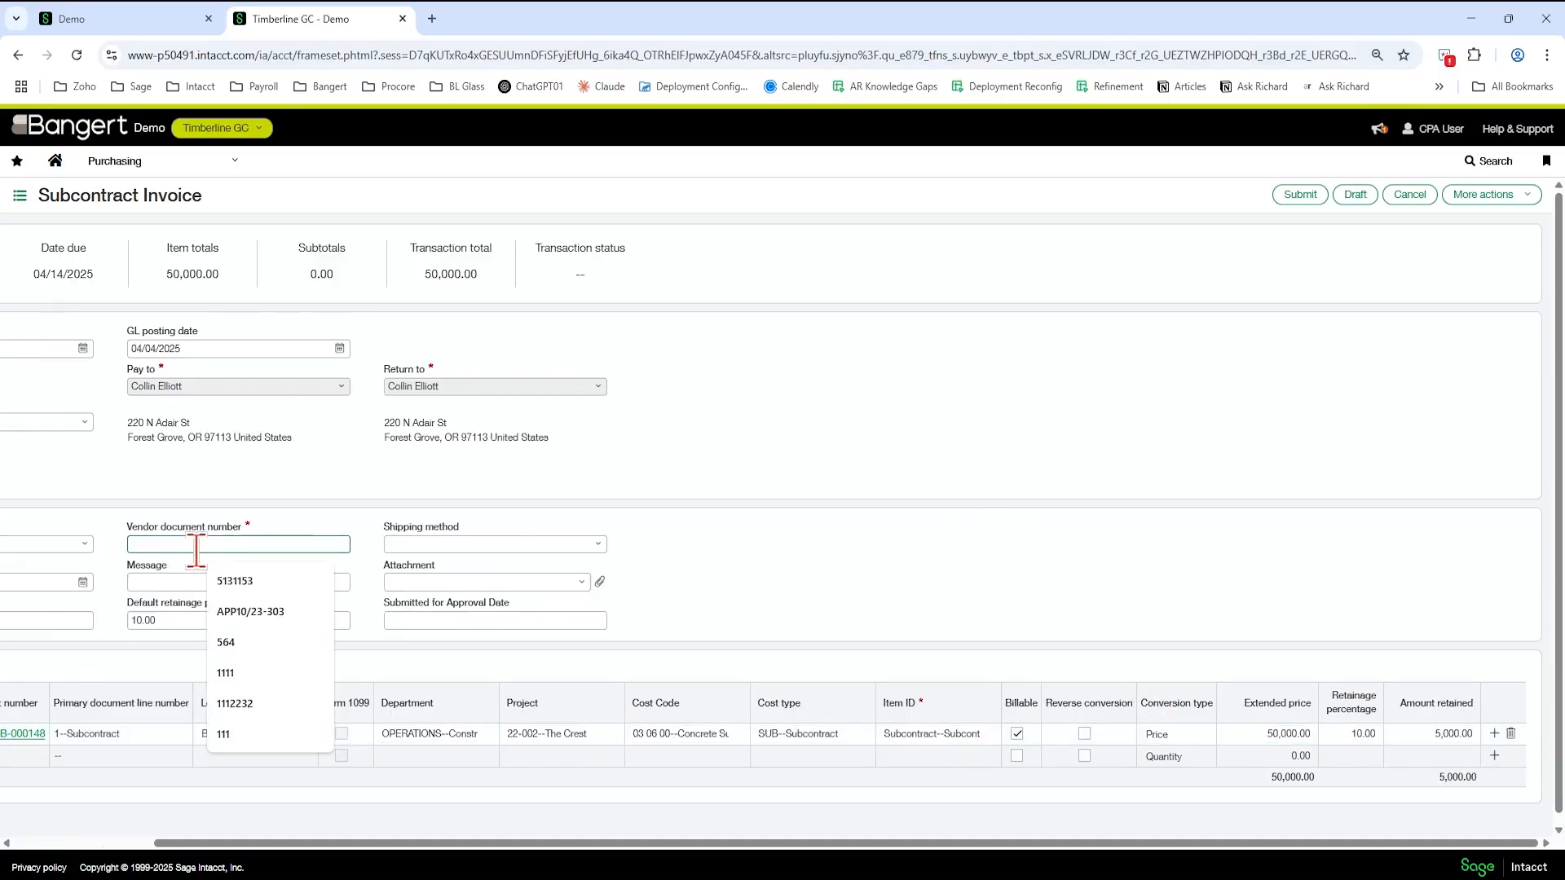
text(2342324)
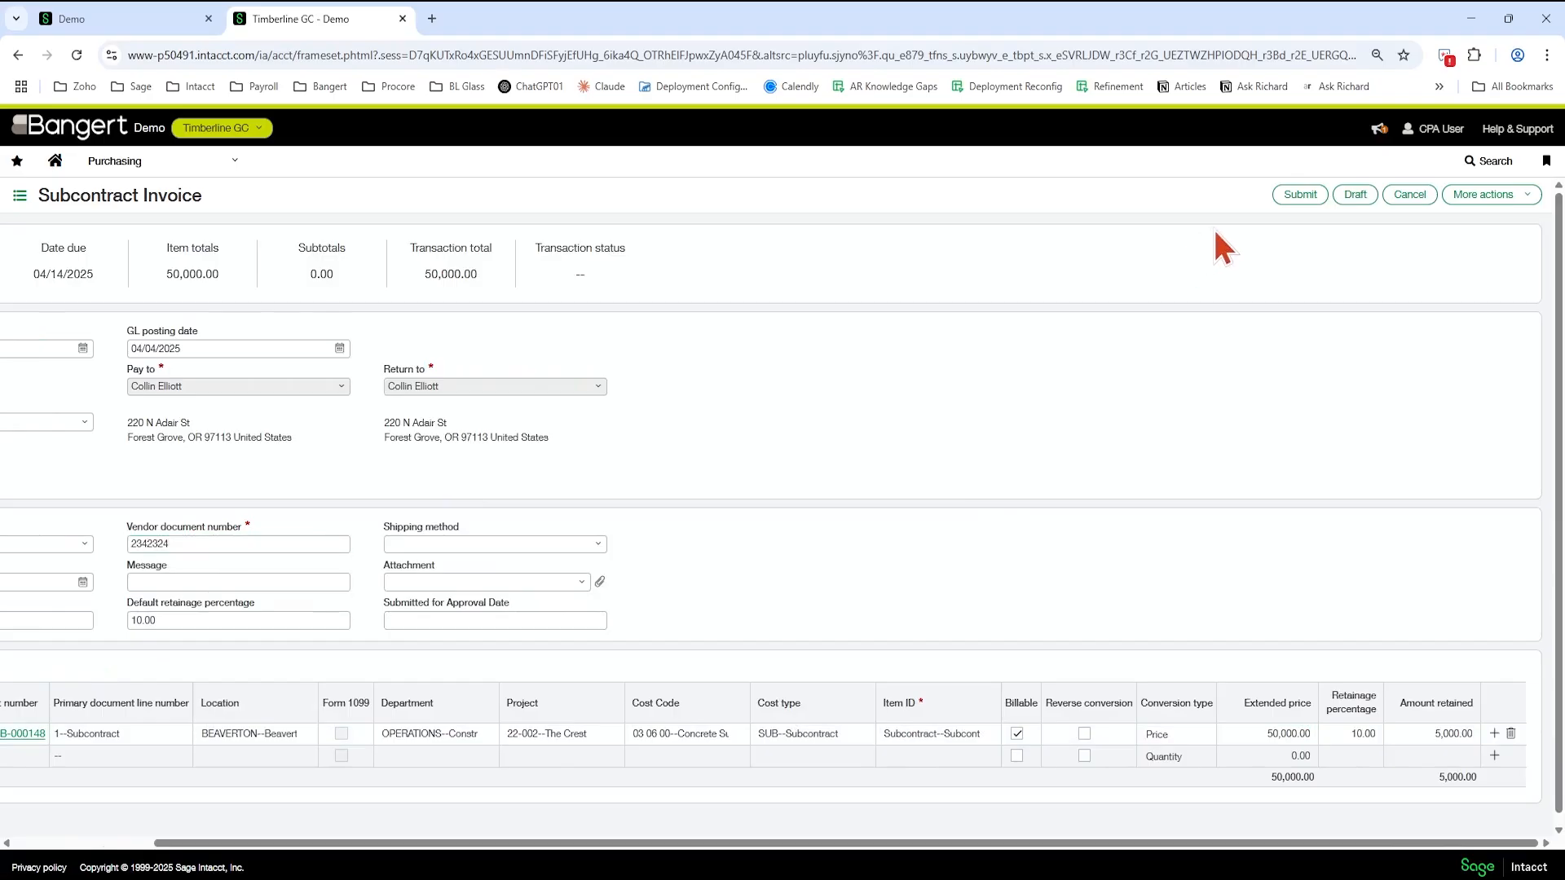
click(1303, 197)
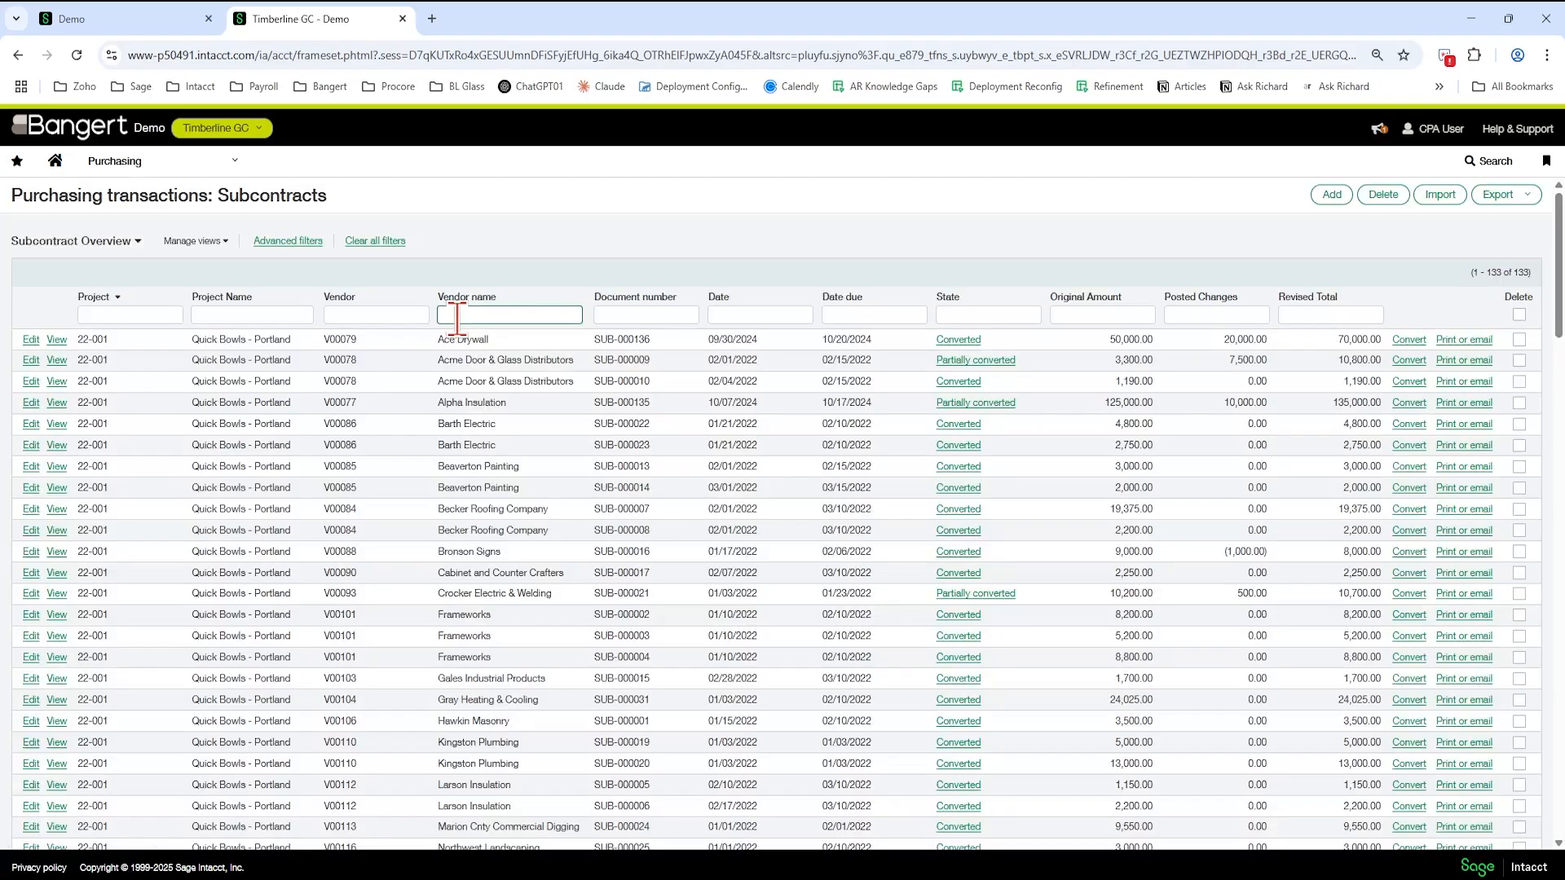
- Filter the subcontracts by vendor name "alpha" and view The Crest's 120,000.00 subcontract dated 04/04/2025
click(453, 317)
text(alp)
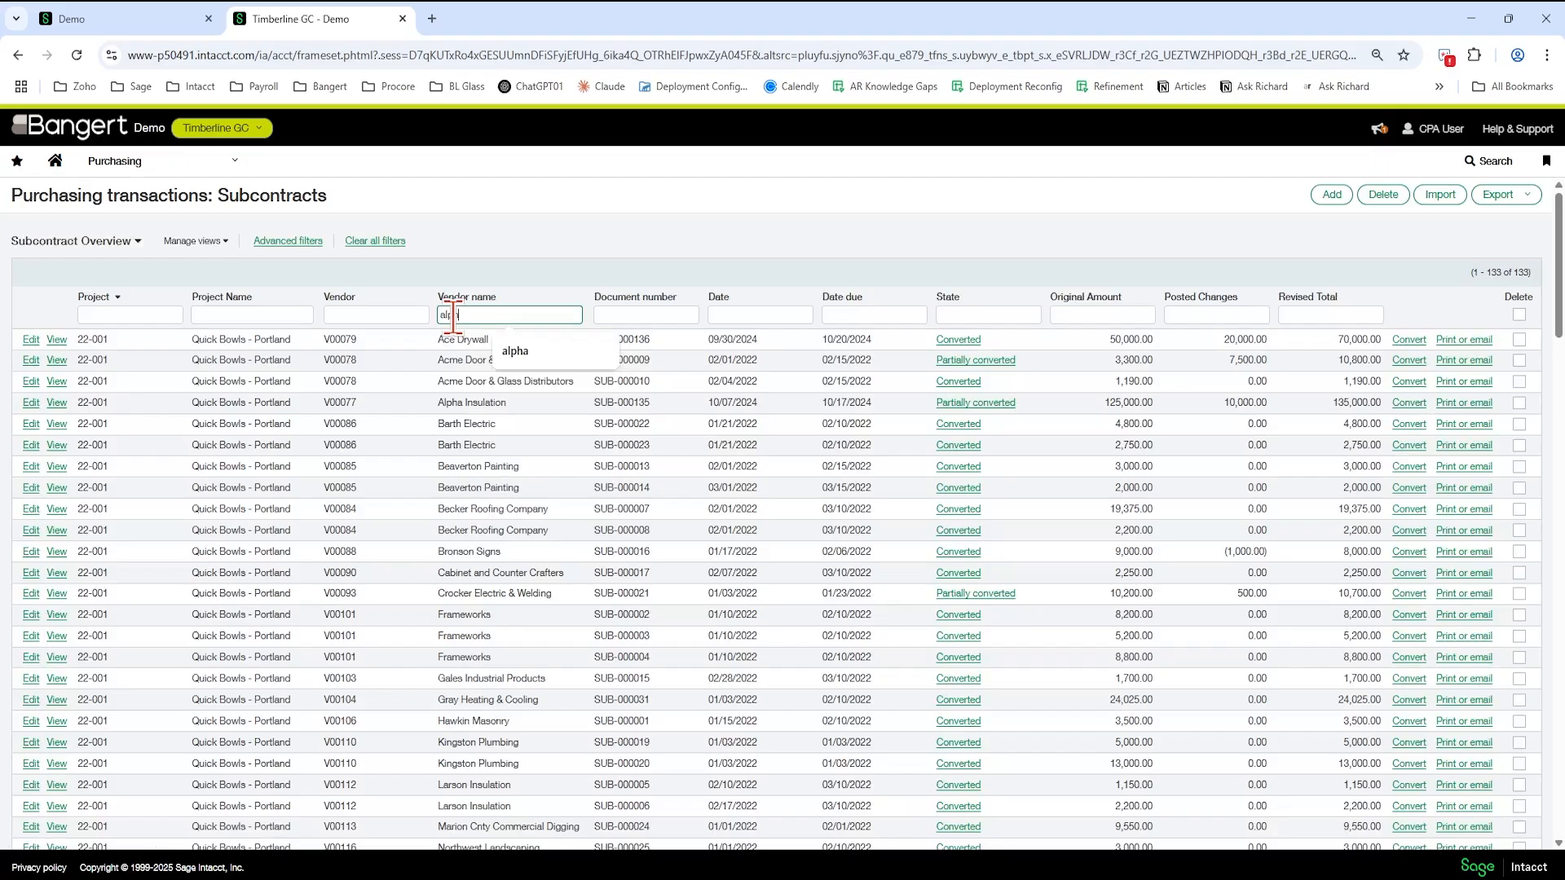
key(Down)
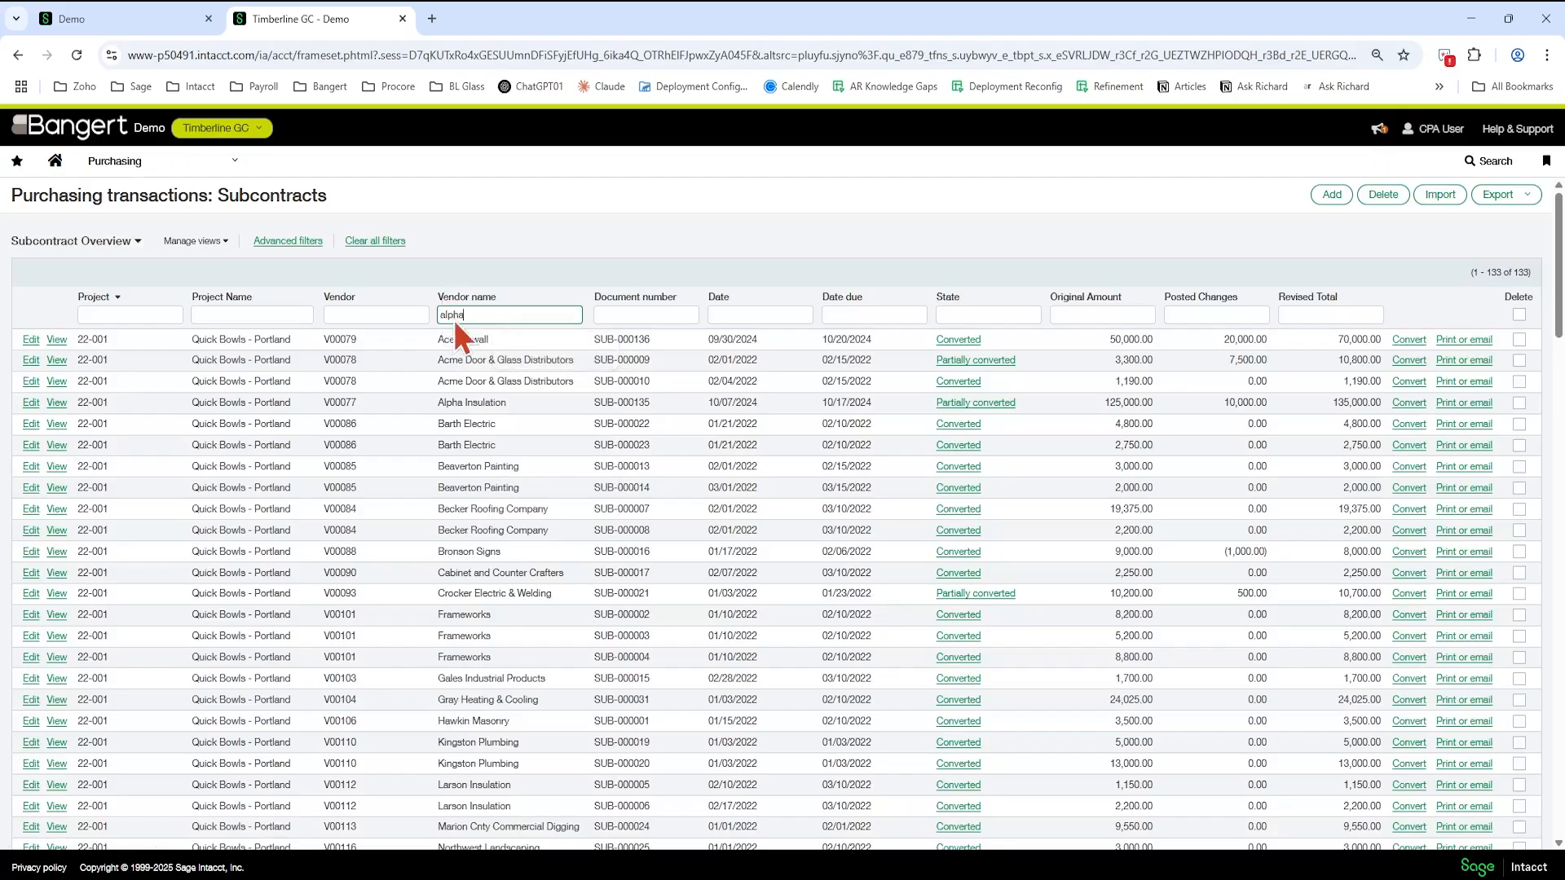
key(Return)
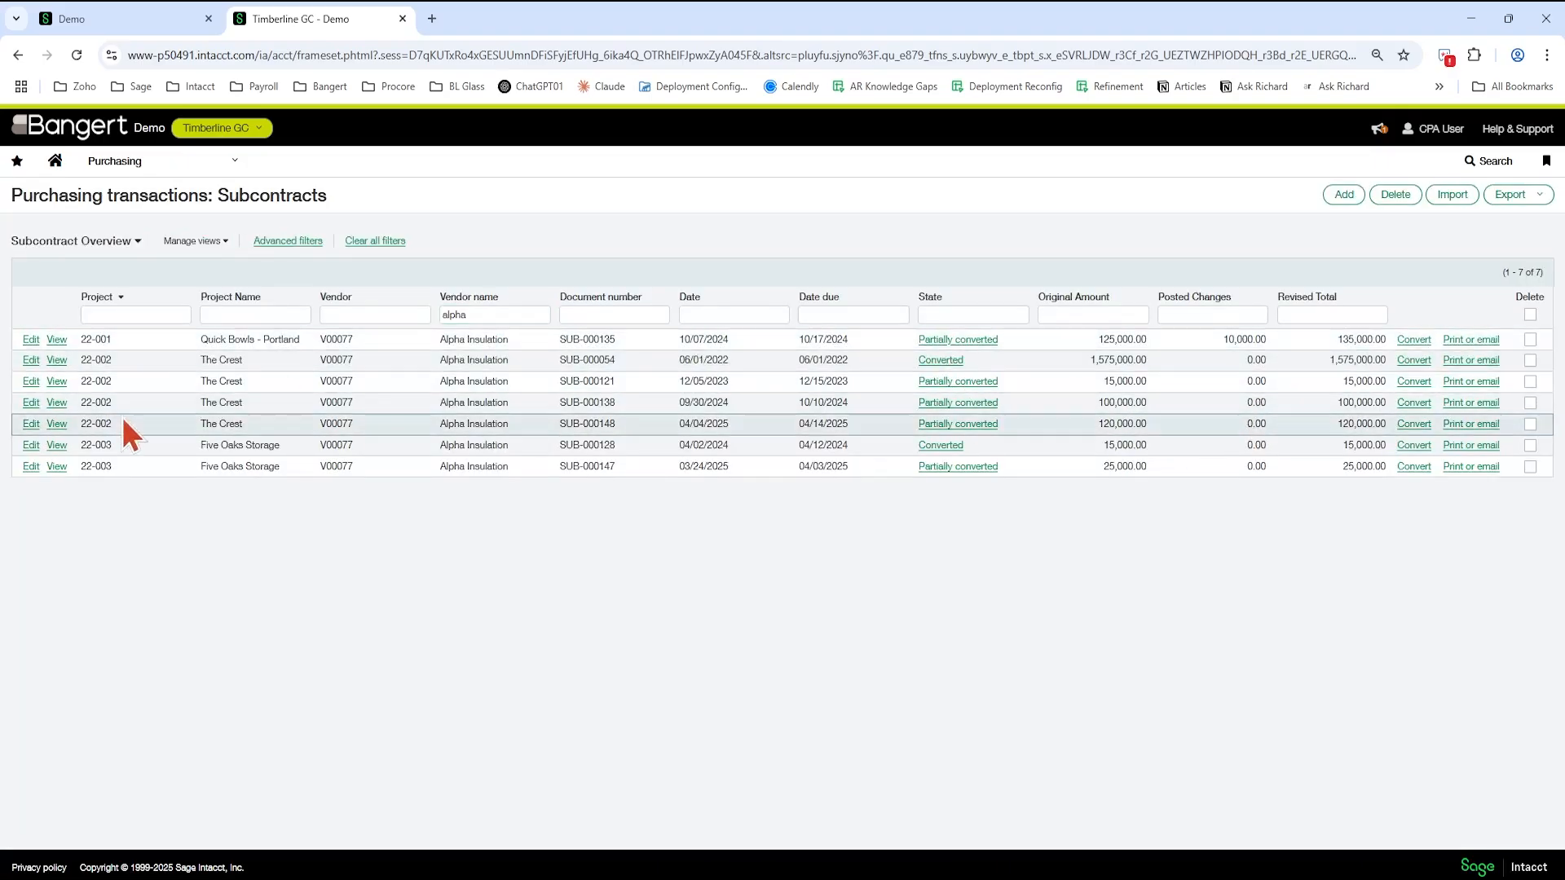
click(57, 424)
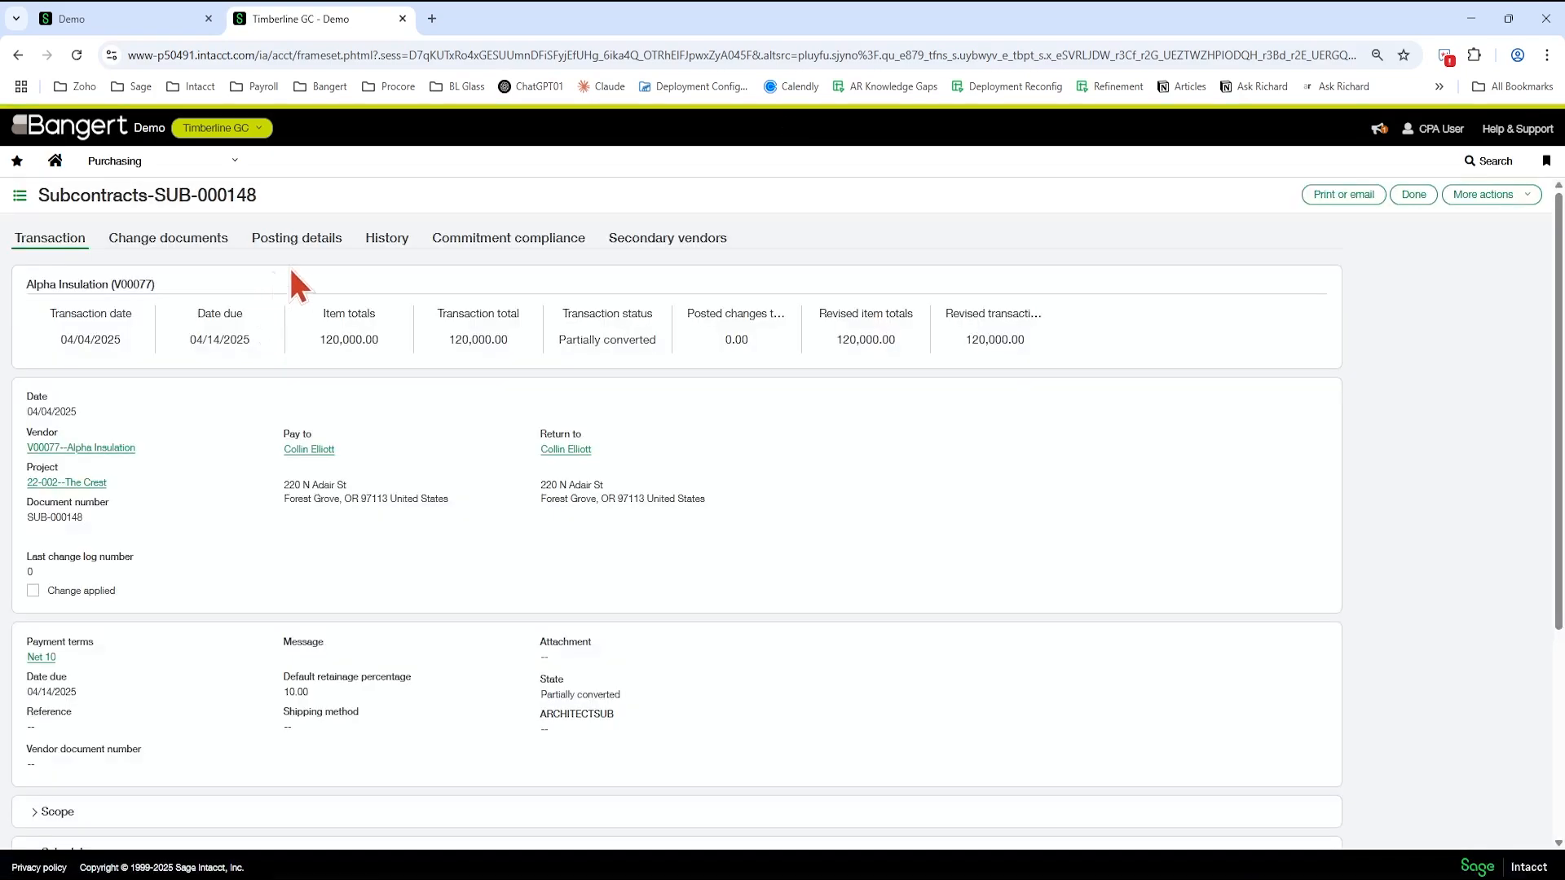
- Examine the subcontract's transaction history and the subcontract invoice converted from it, and close the invoice
click(377, 243)
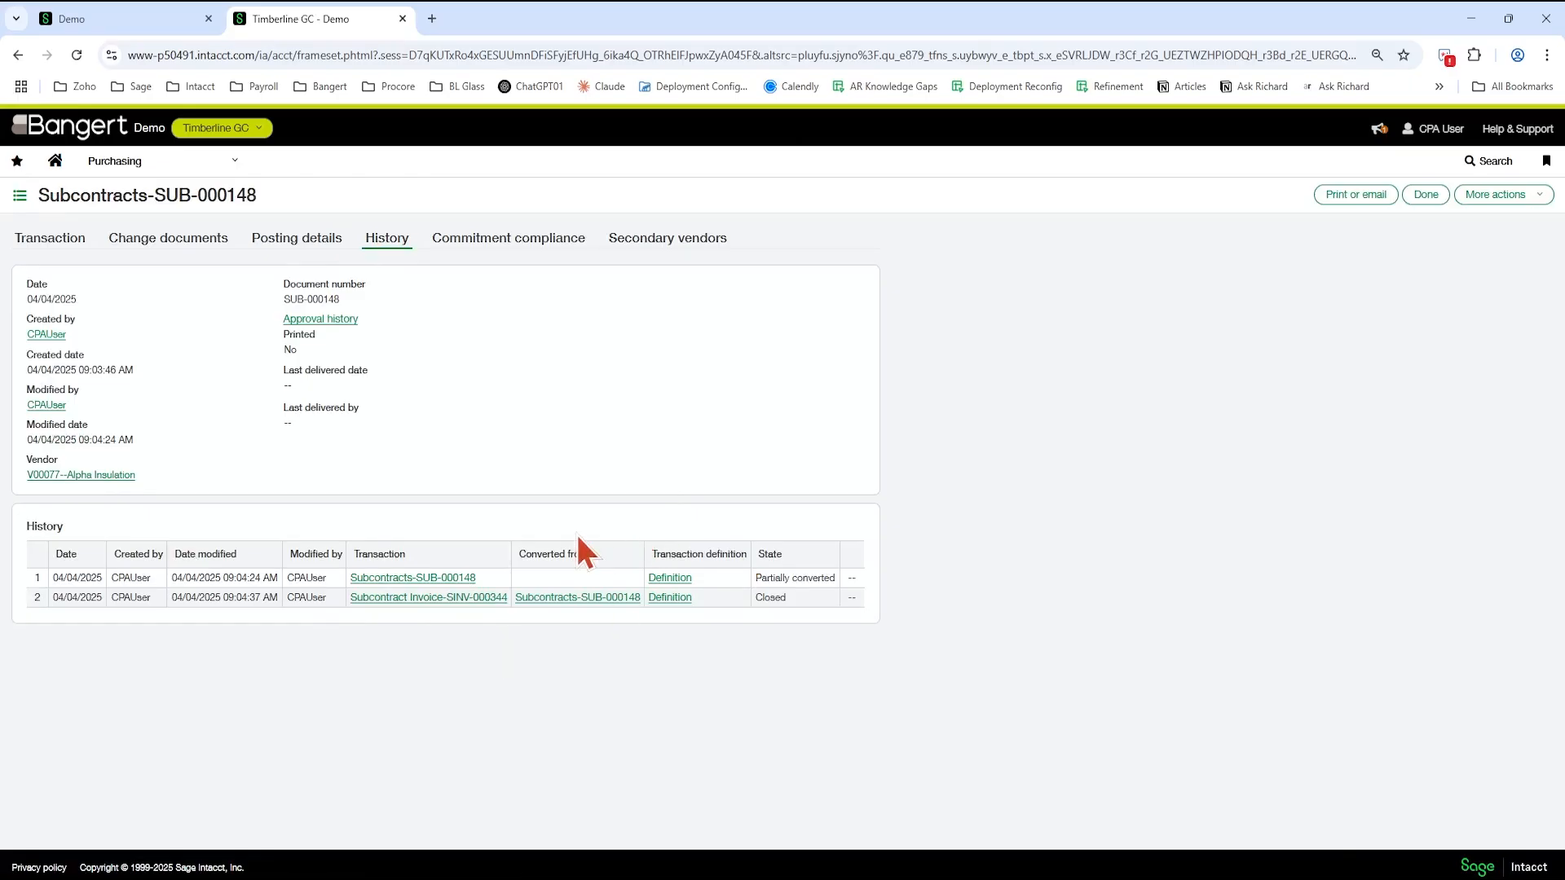
click(420, 598)
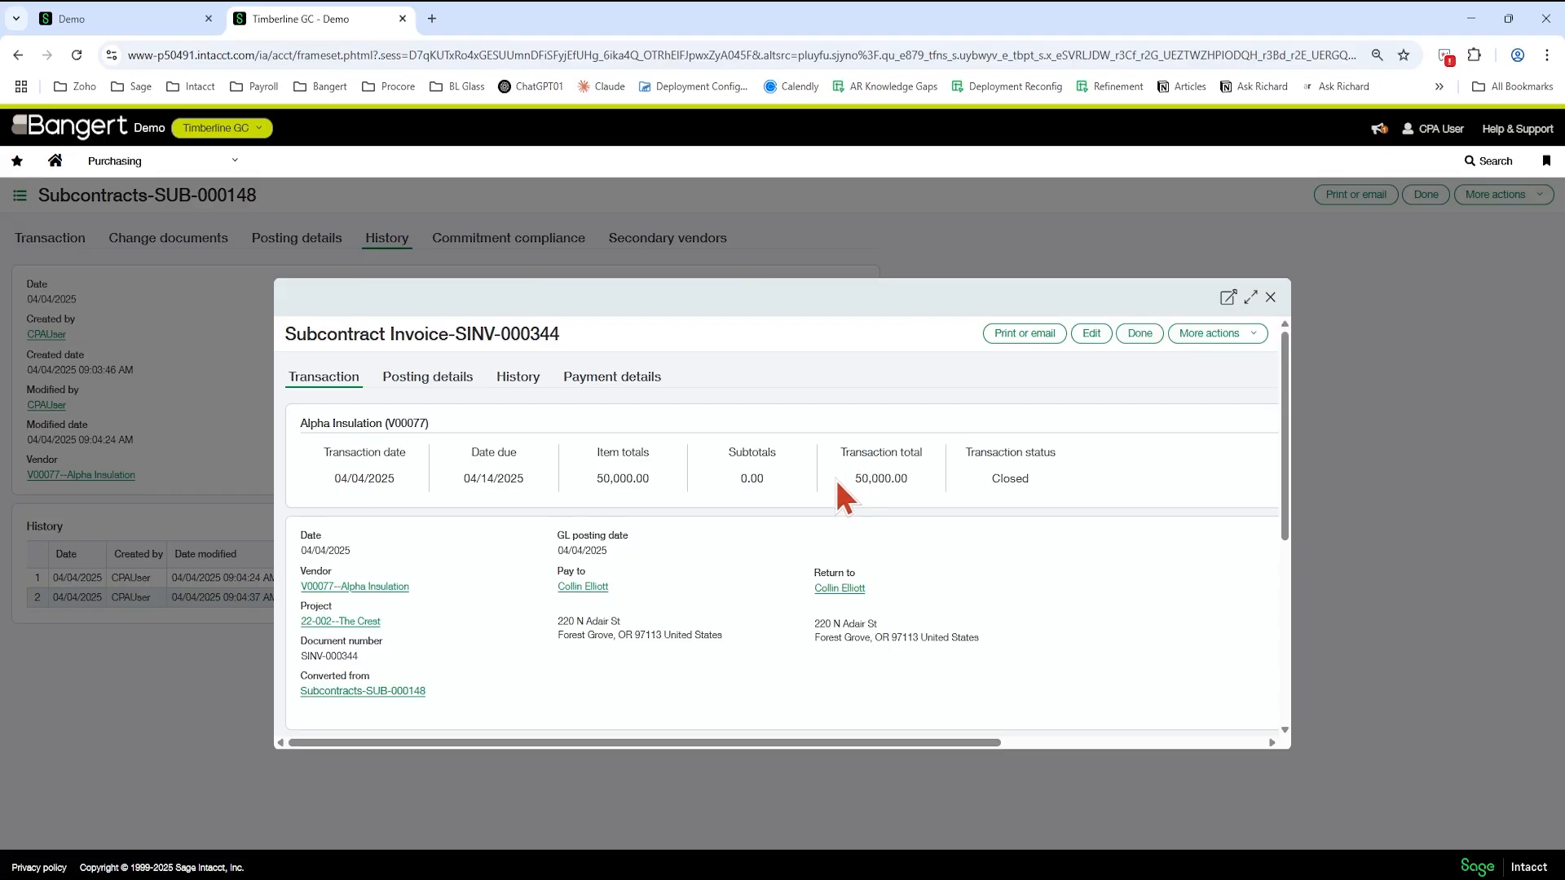
click(1140, 334)
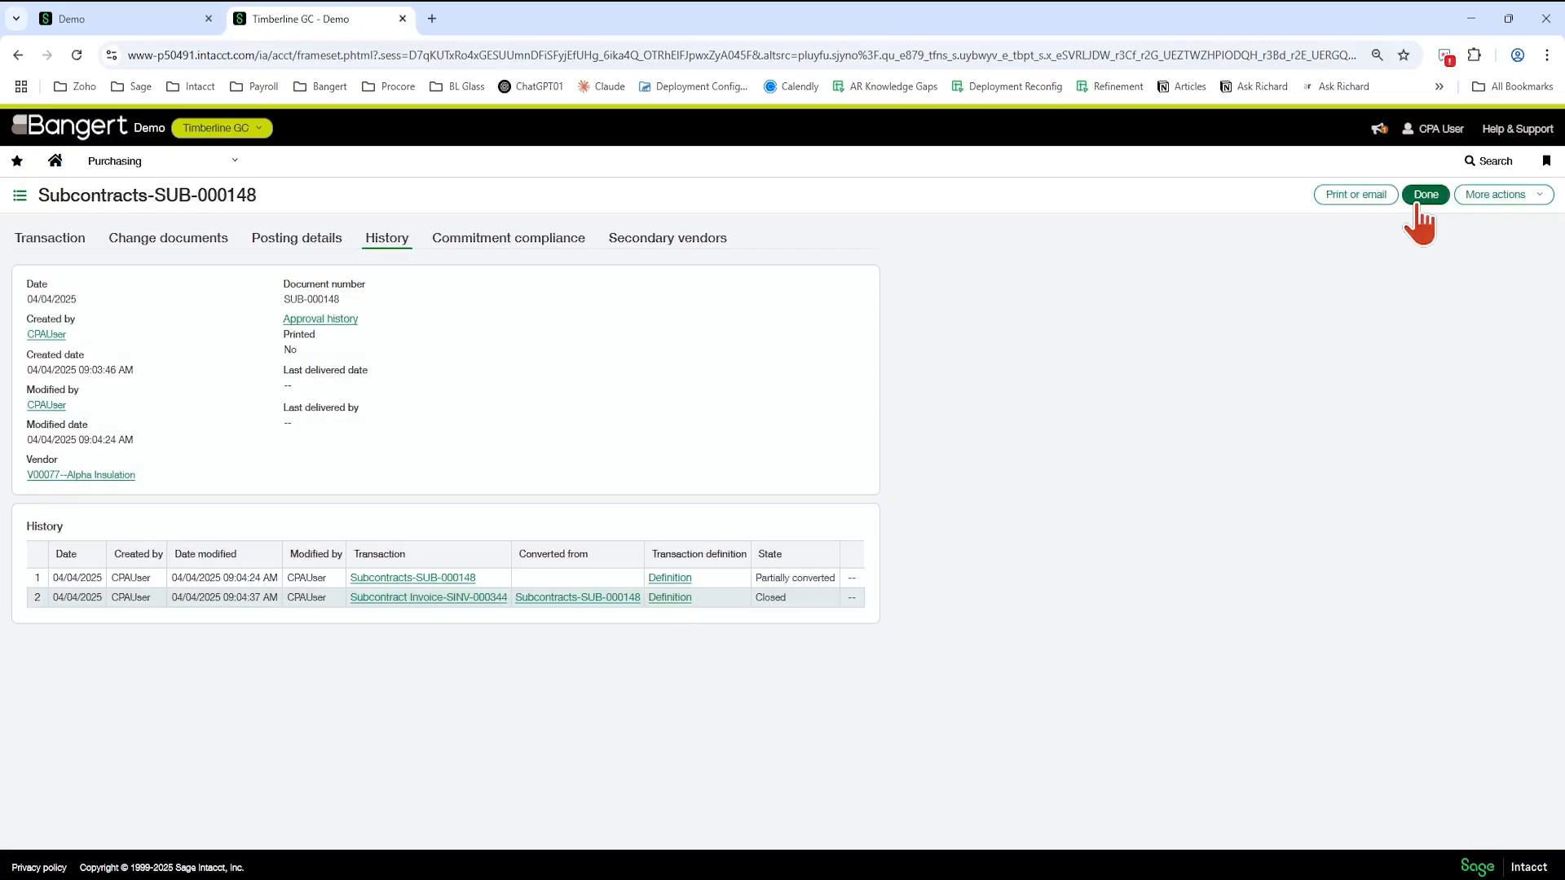
- Close the subcontract and start converting The Crest's 120,000.00 subcontract dated 04/04/2025 into another subcontract invoice
click(1418, 201)
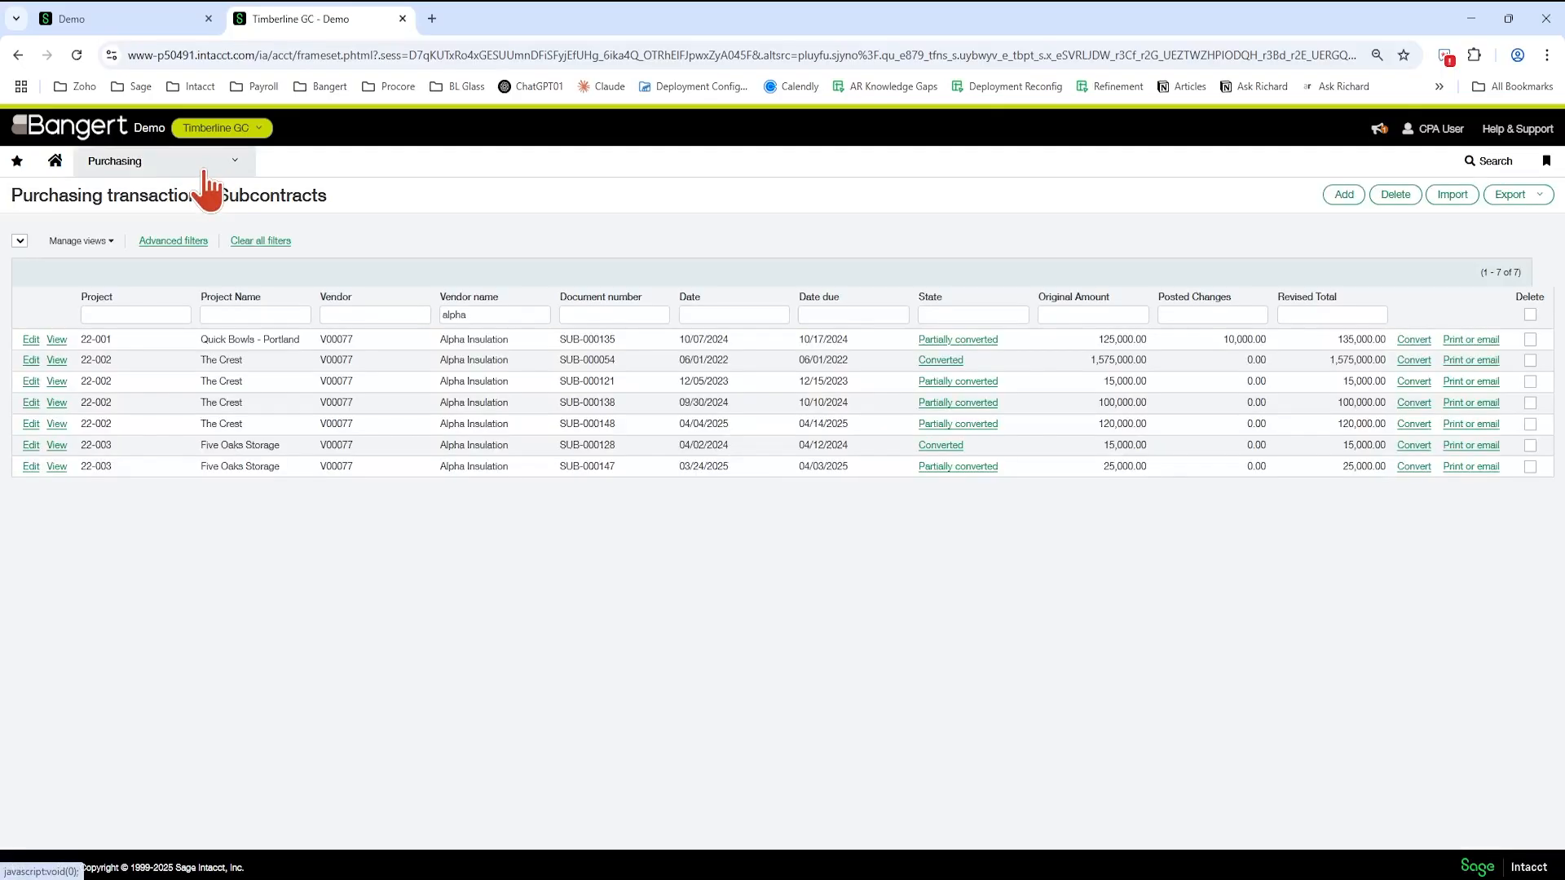
click(205, 171)
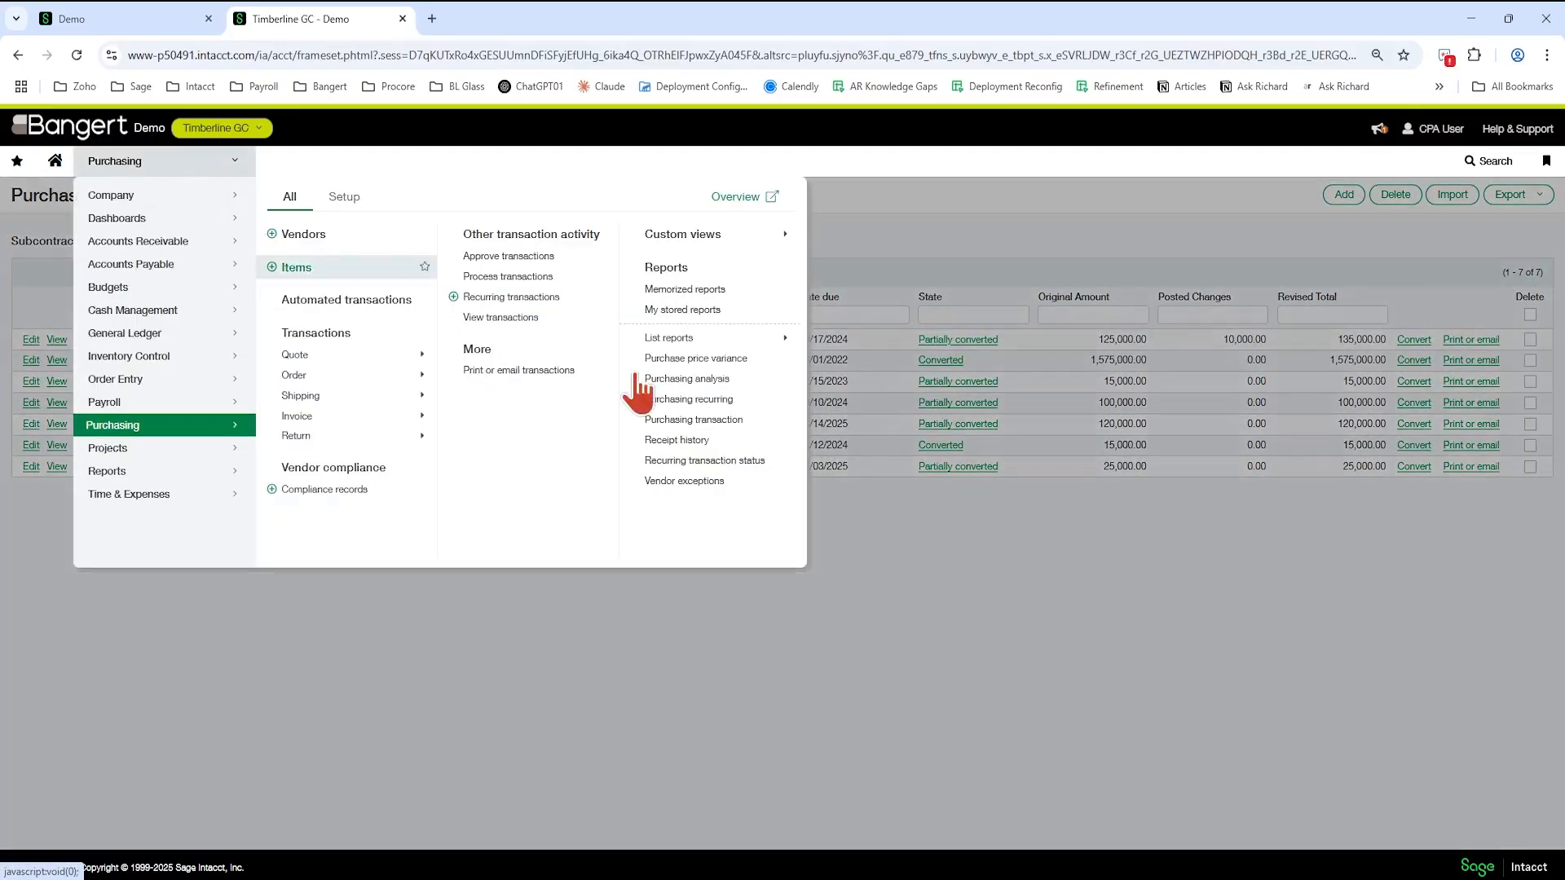
click(1045, 585)
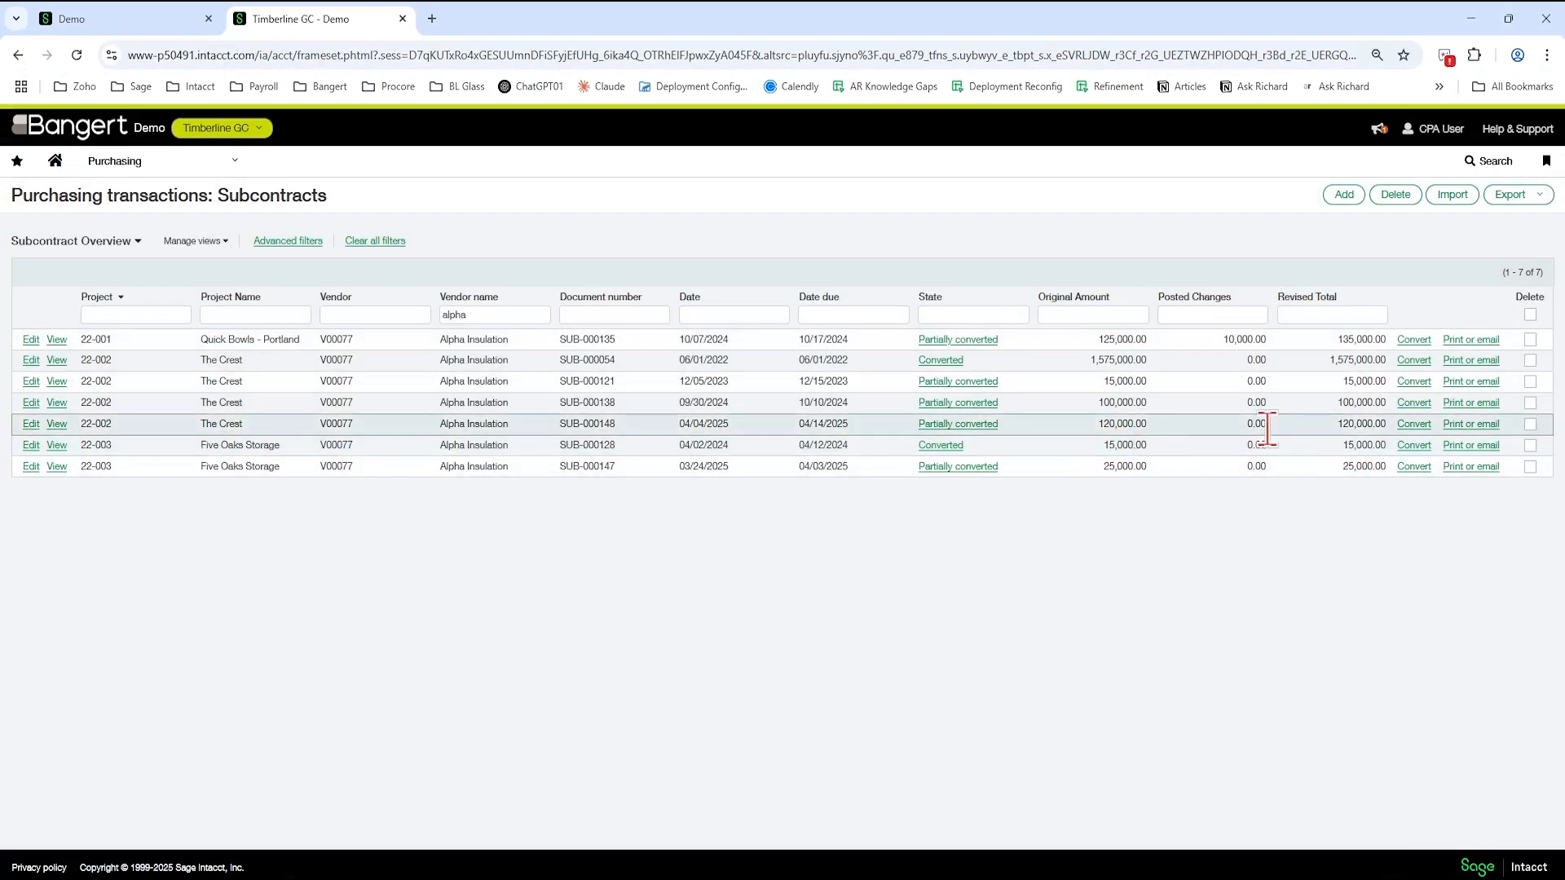
click(1414, 425)
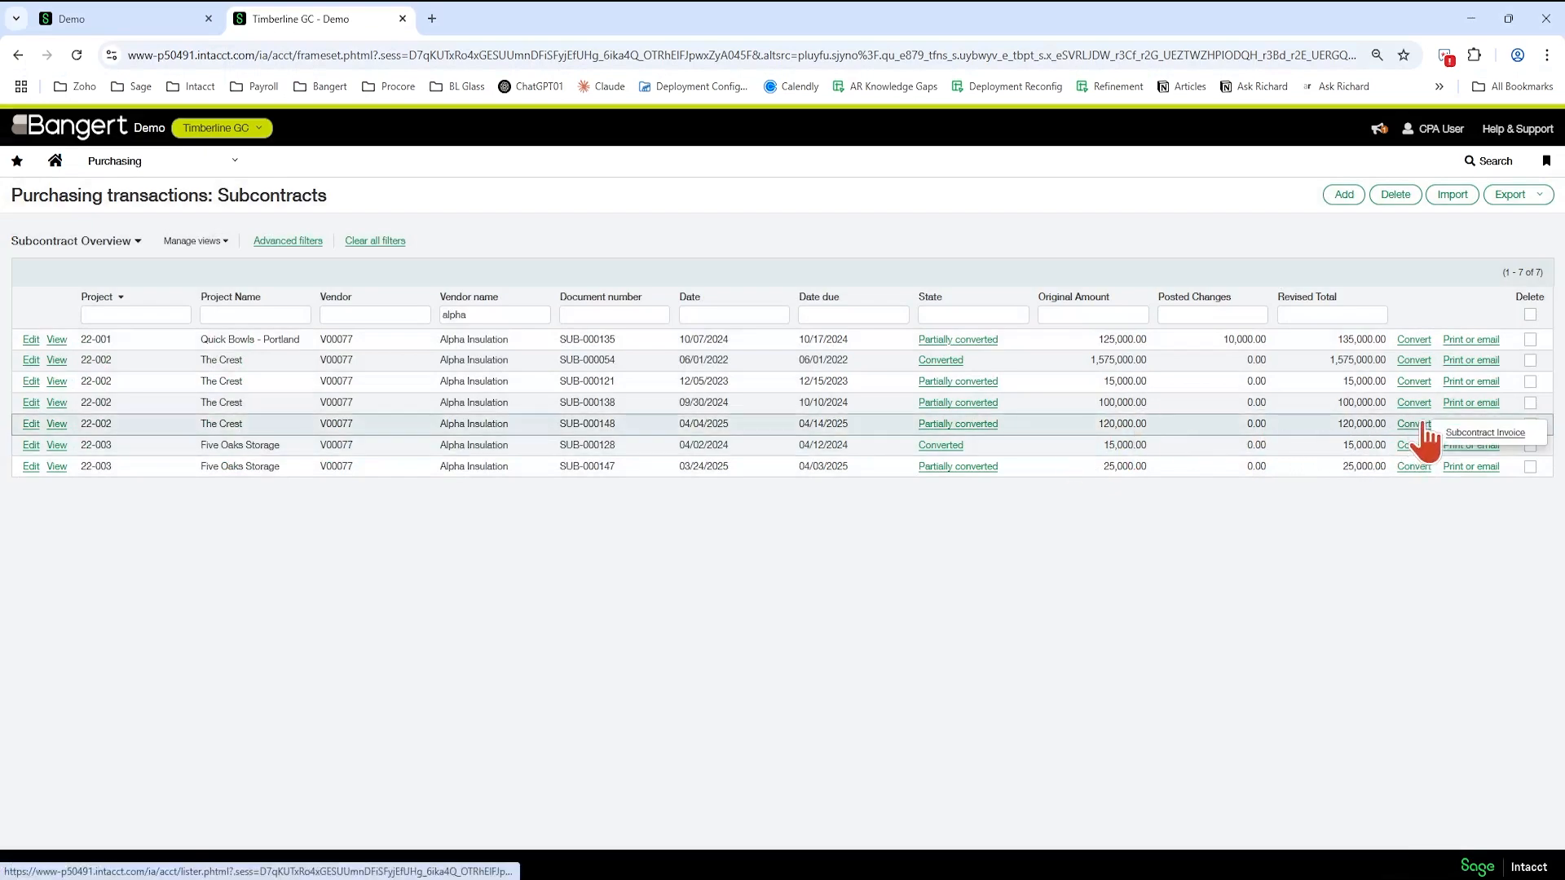
click(1489, 436)
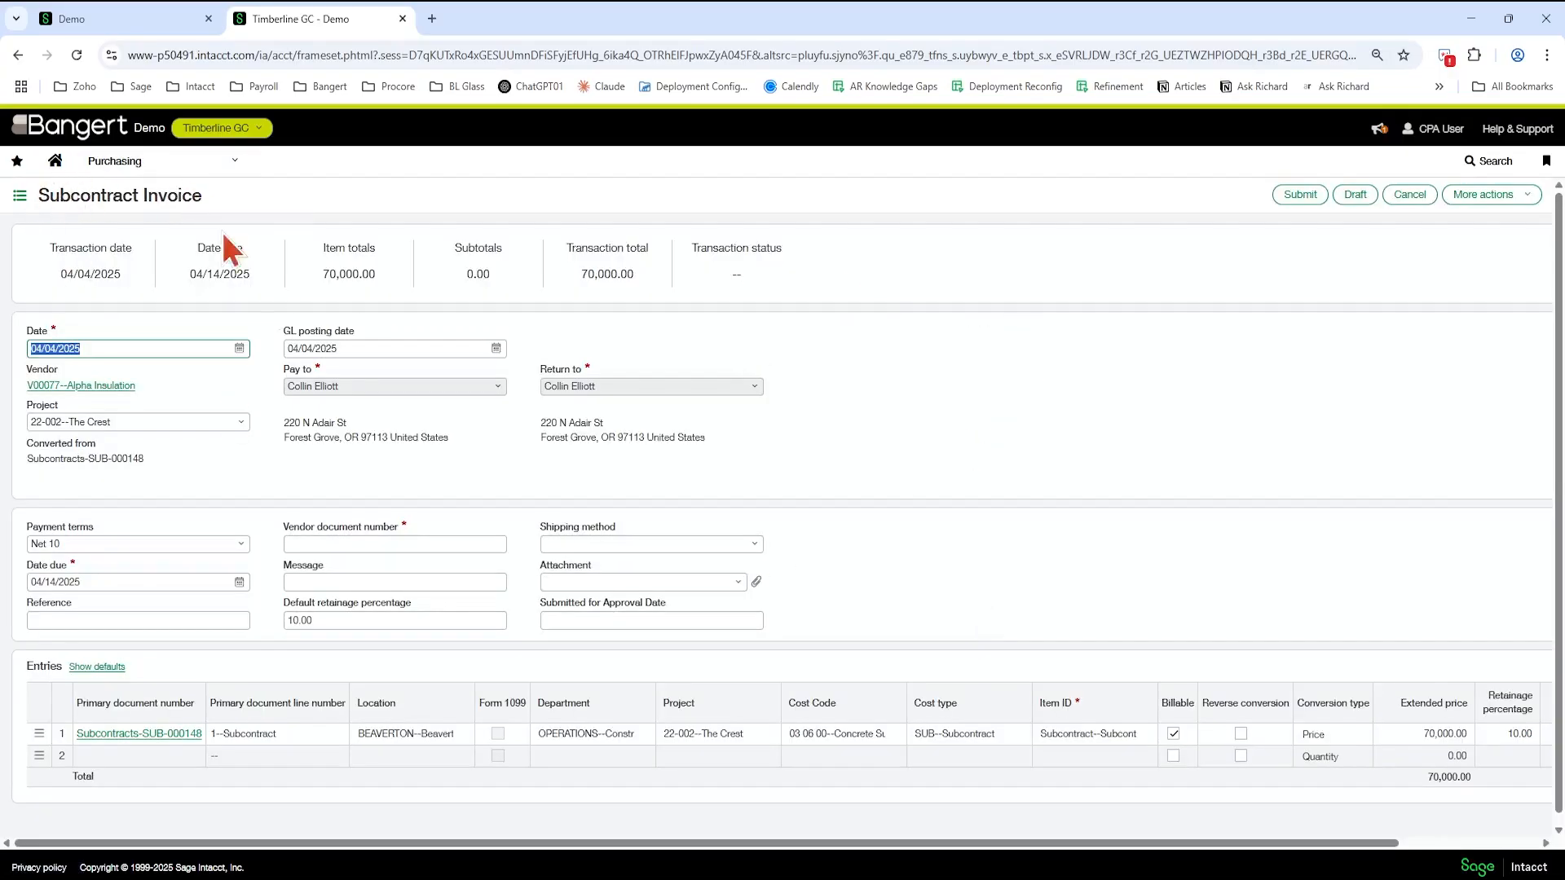
- Enter vendor document number 66664435 on the new subcontract invoice
click(334, 543)
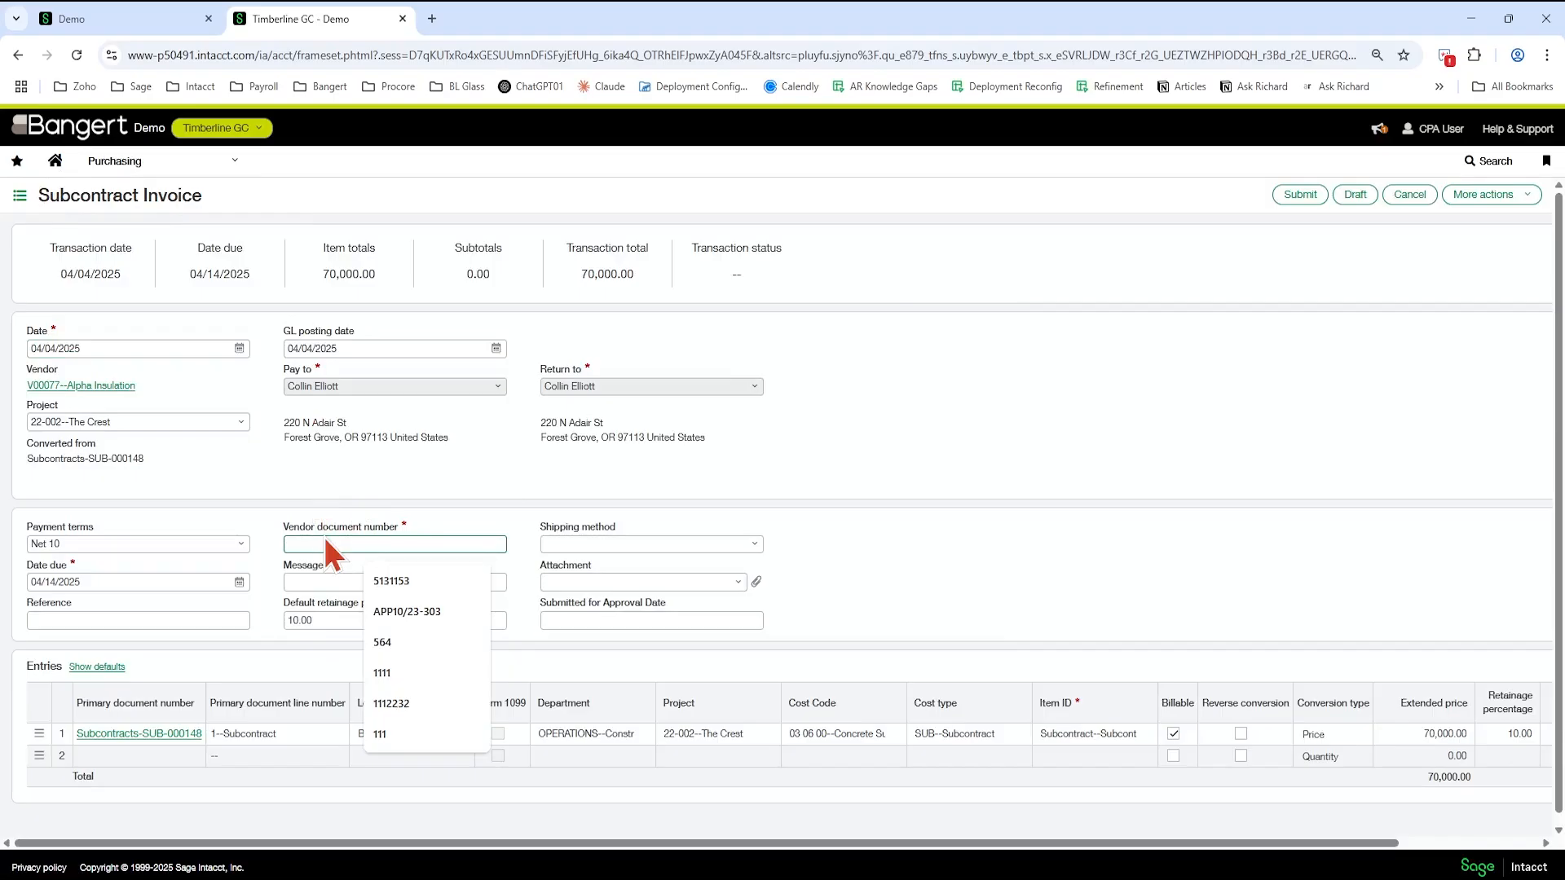
text(6666)
click(584, 621)
text(44)
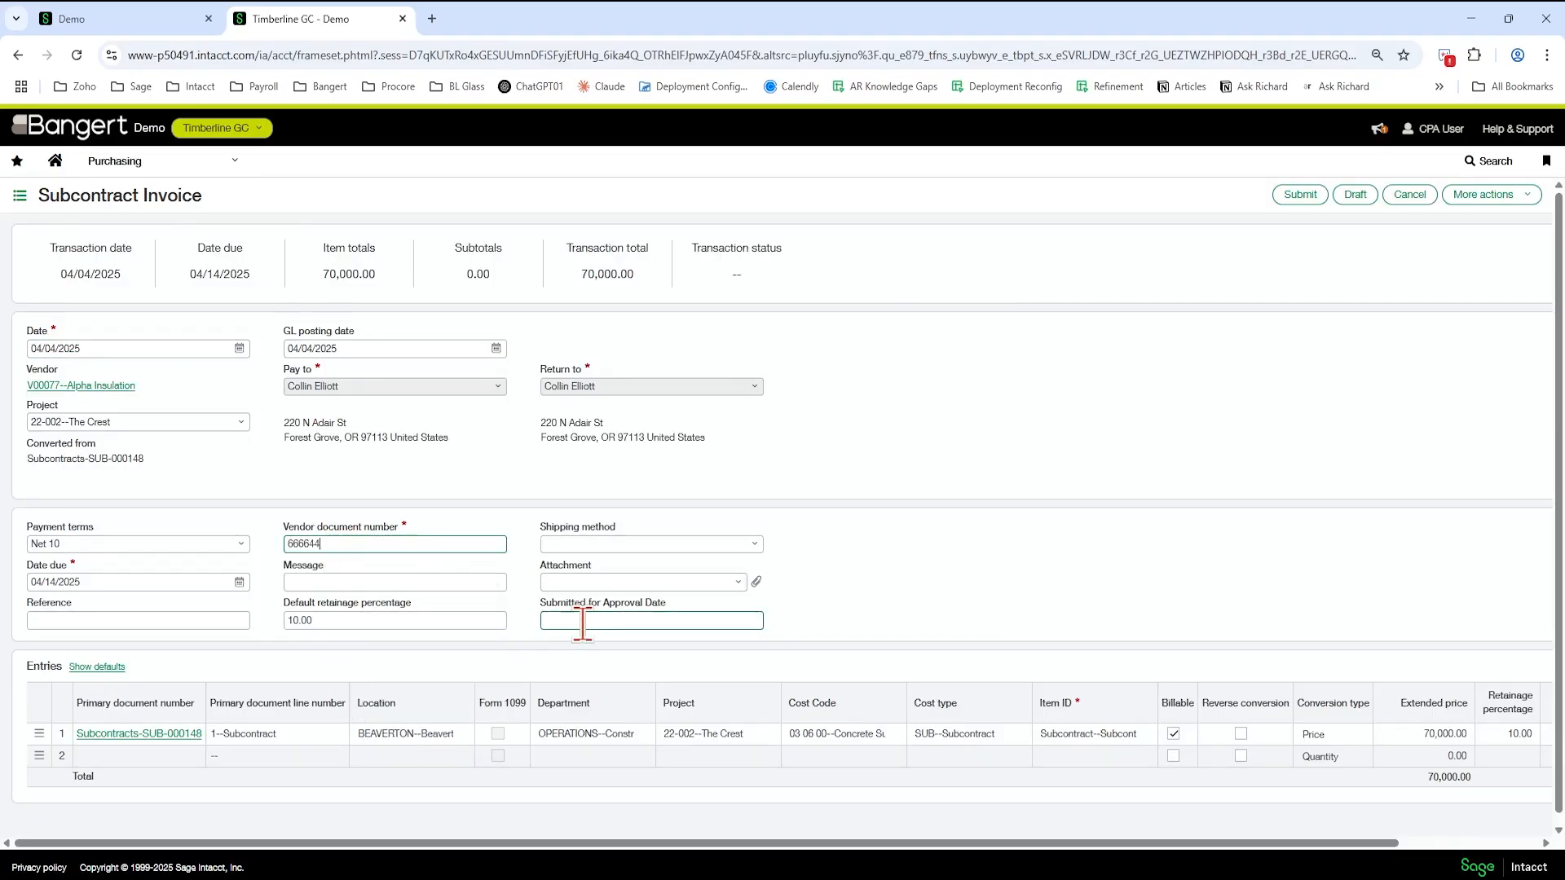
text(35)
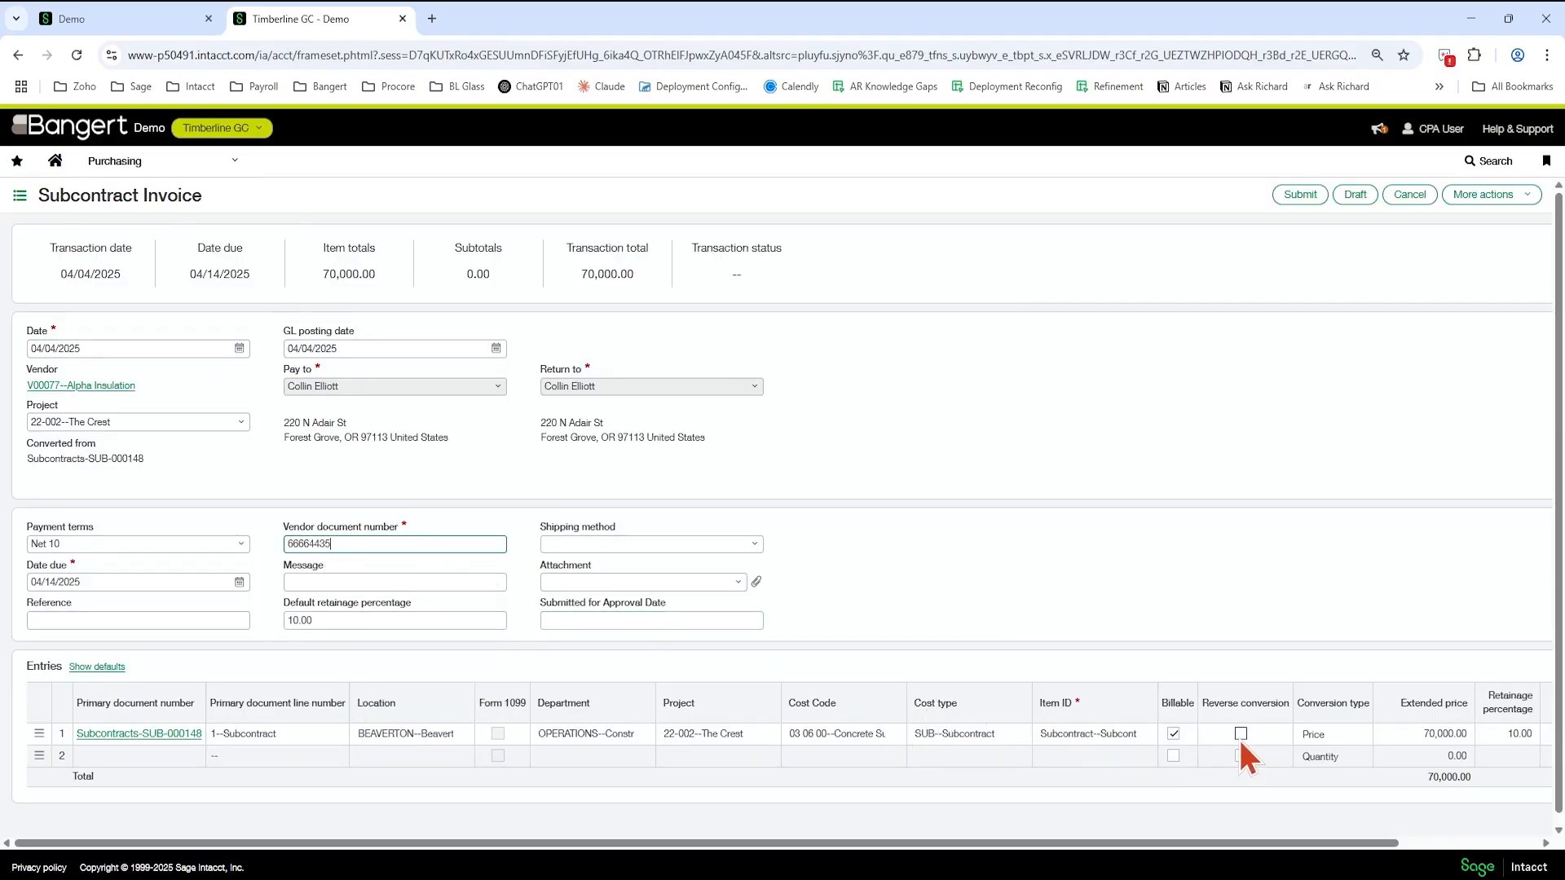
- Mark the first invoice line as a reverse conversion with an extended price of -5,000.00, and submit the subcontract invoice
click(1240, 734)
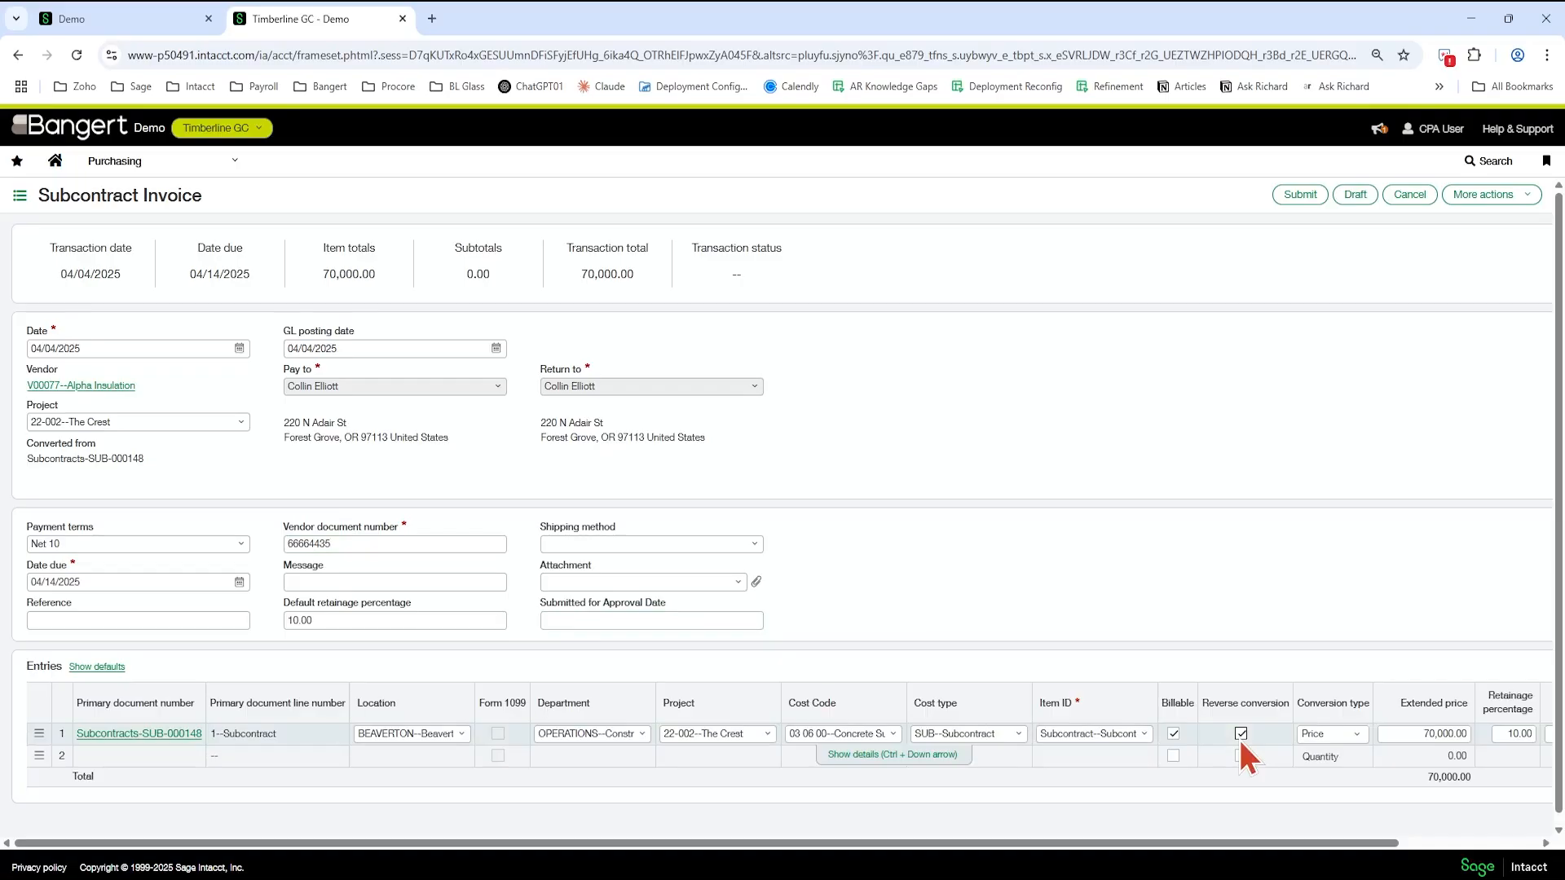
drag(1405, 734, 1539, 738)
key(BackSpace)
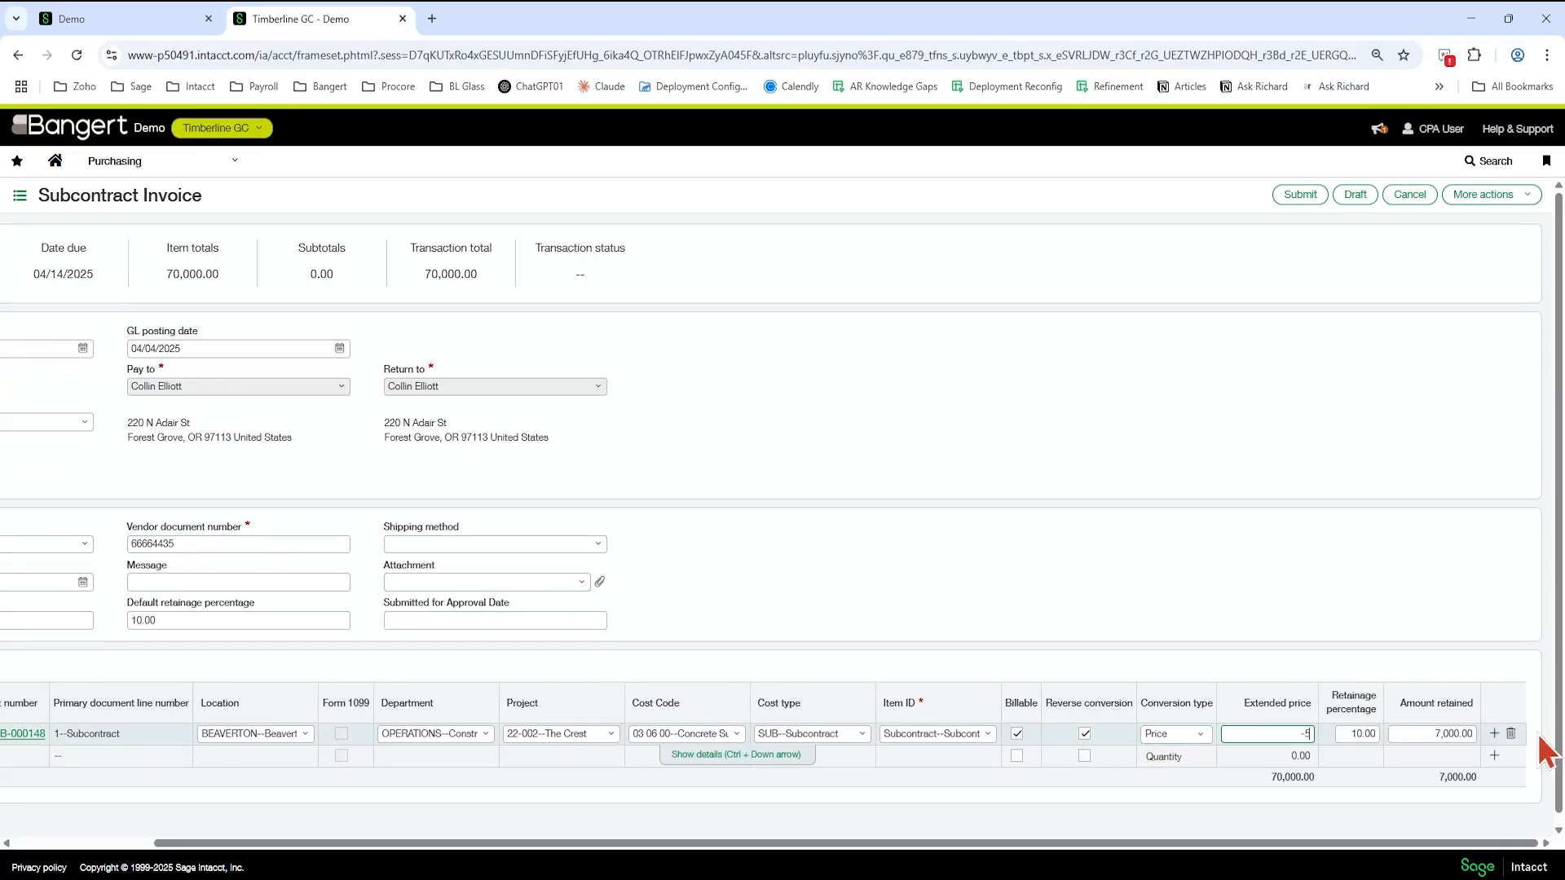
key(Tab)
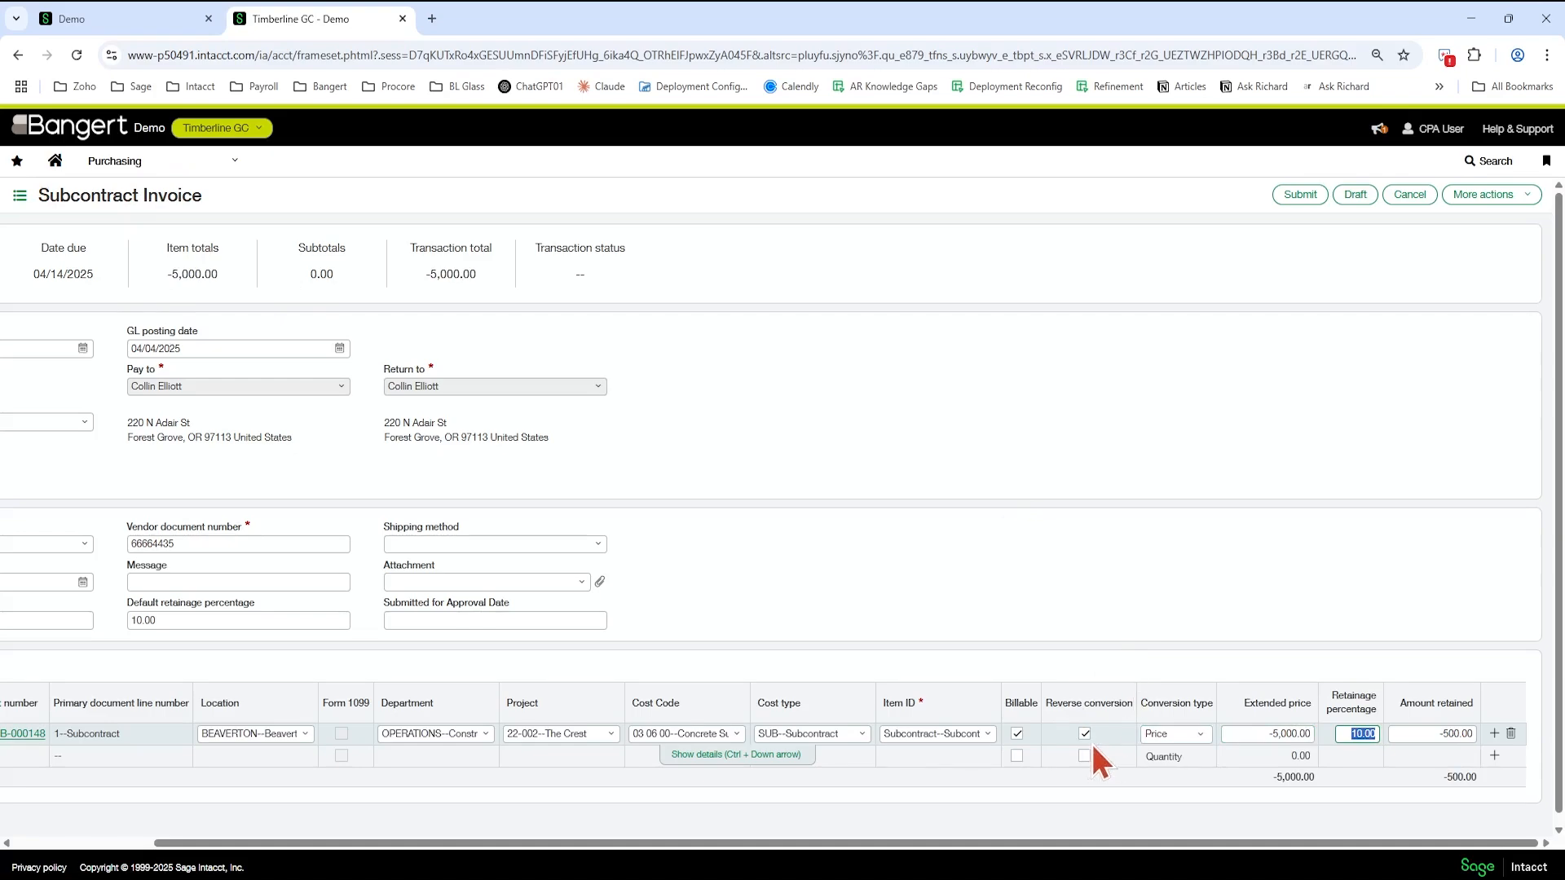
click(1296, 196)
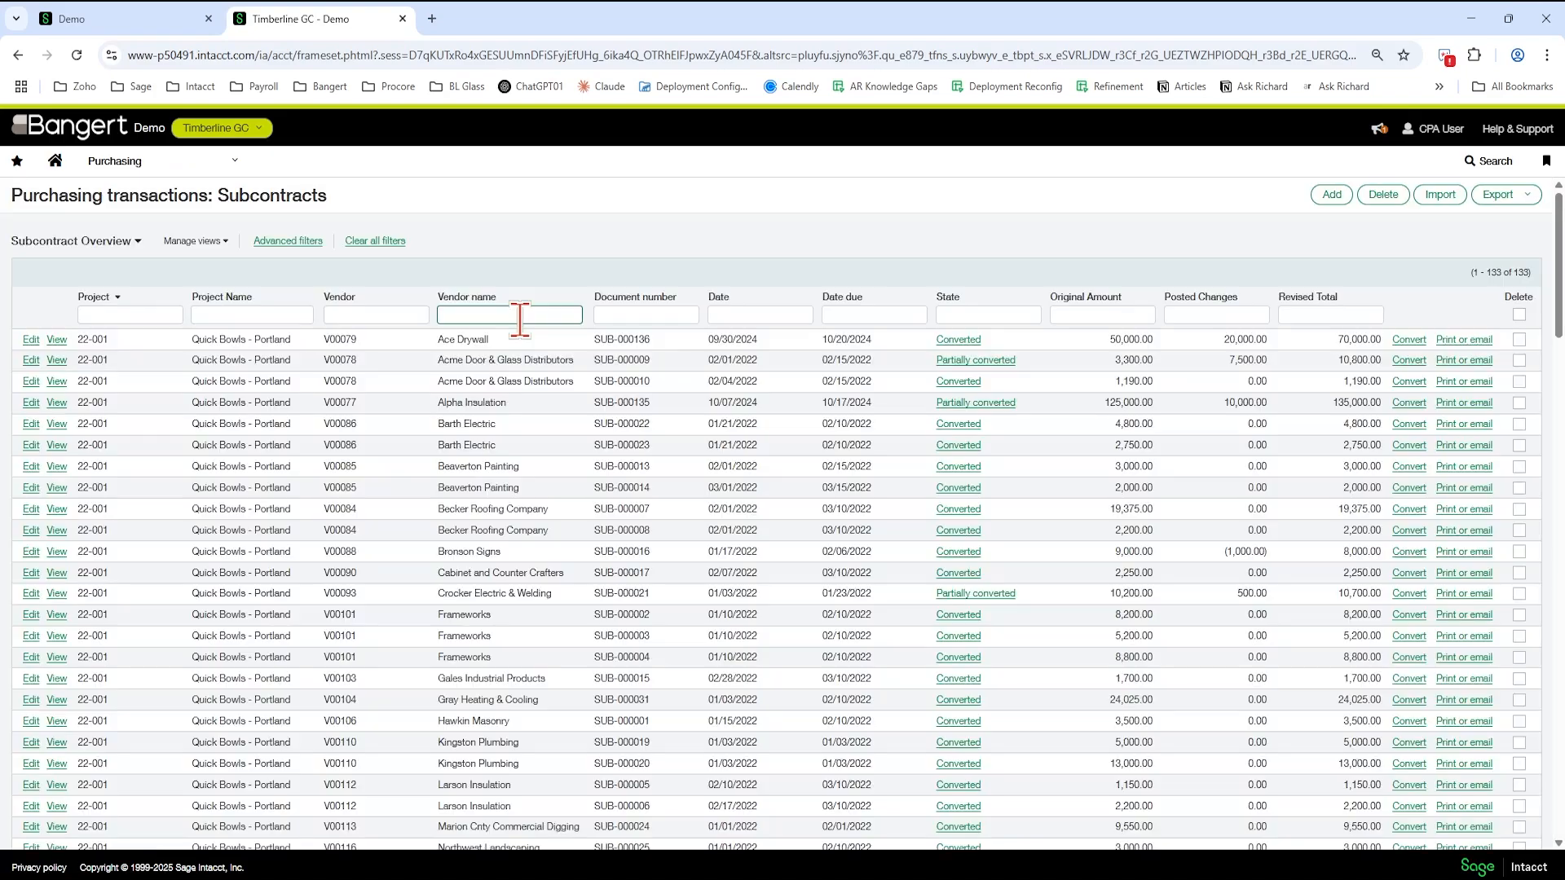
- Filter the subcontracts list by vendor name "alpha"
click(520, 315)
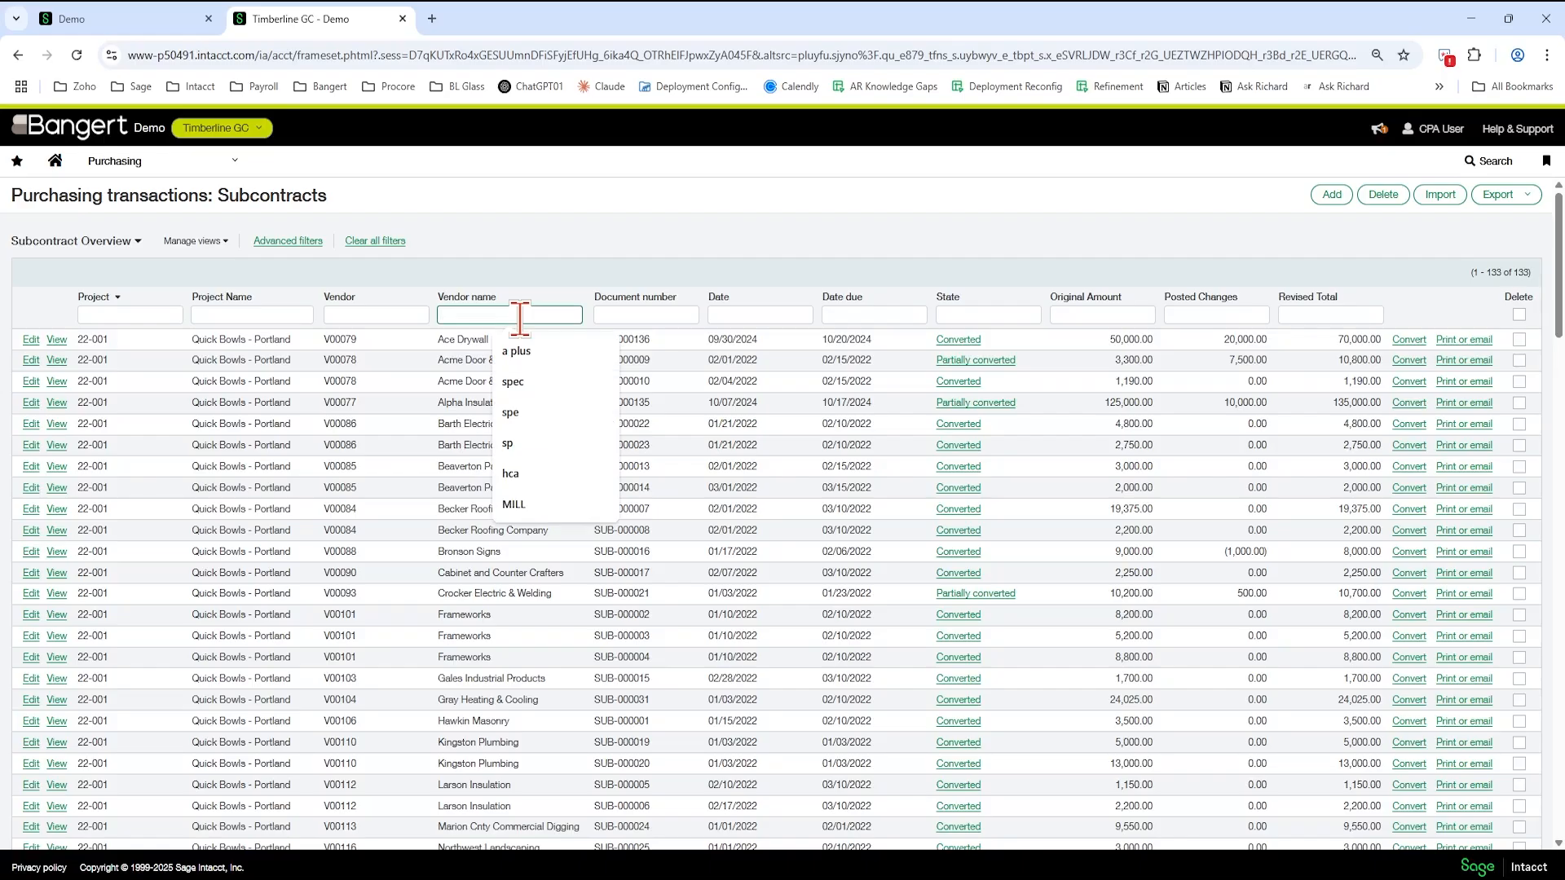
text(aplha)
key(Return)
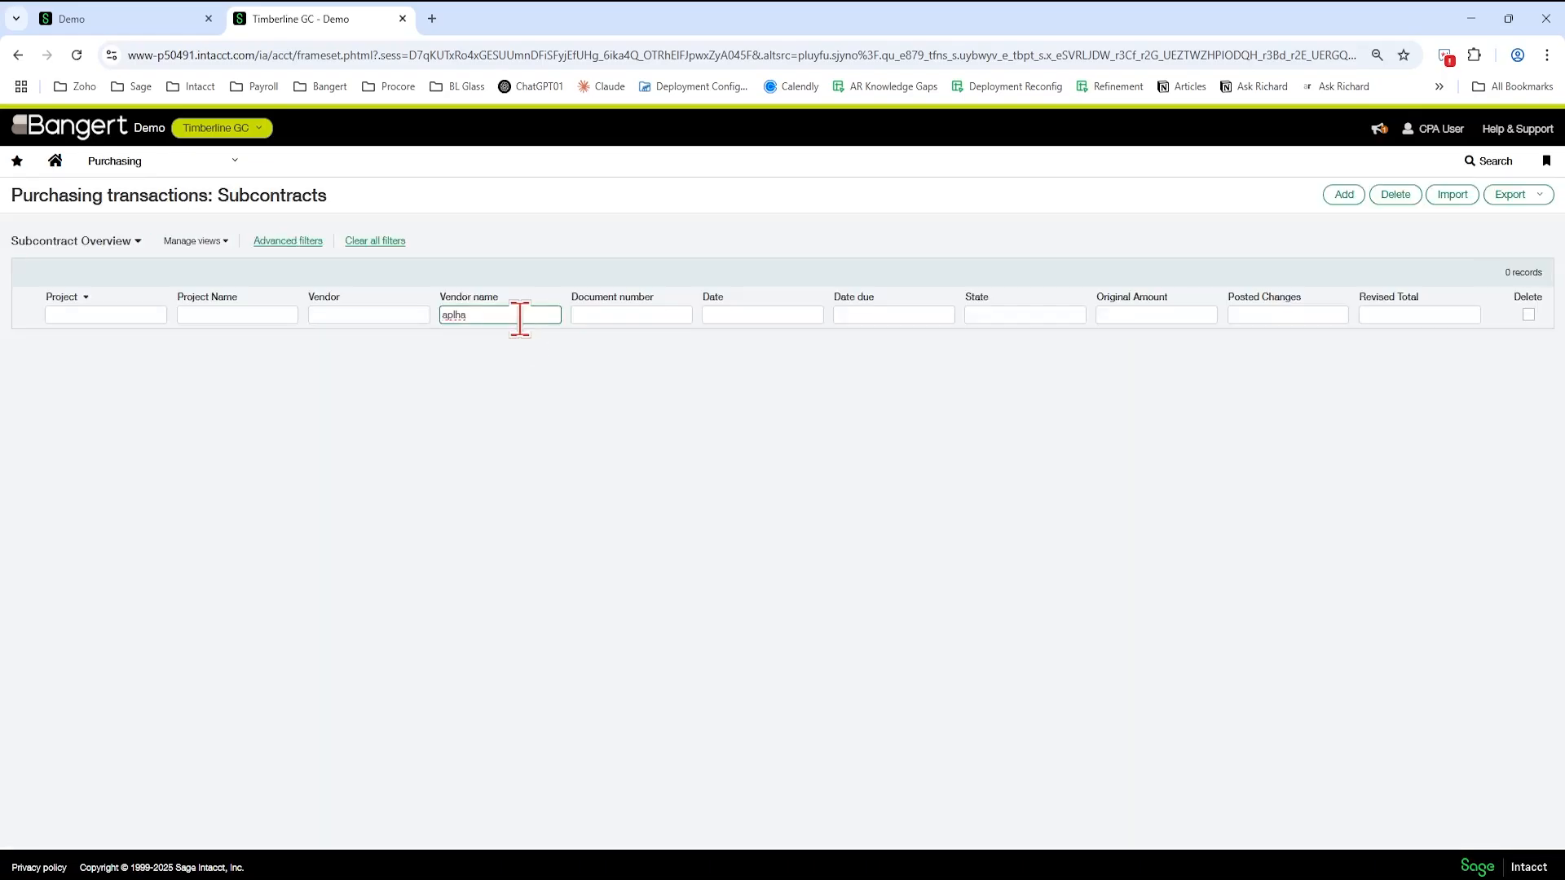
key(BackSpace)
key(BackSpace)
key(BackSpace)
key(BackSpace)
text(lpha)
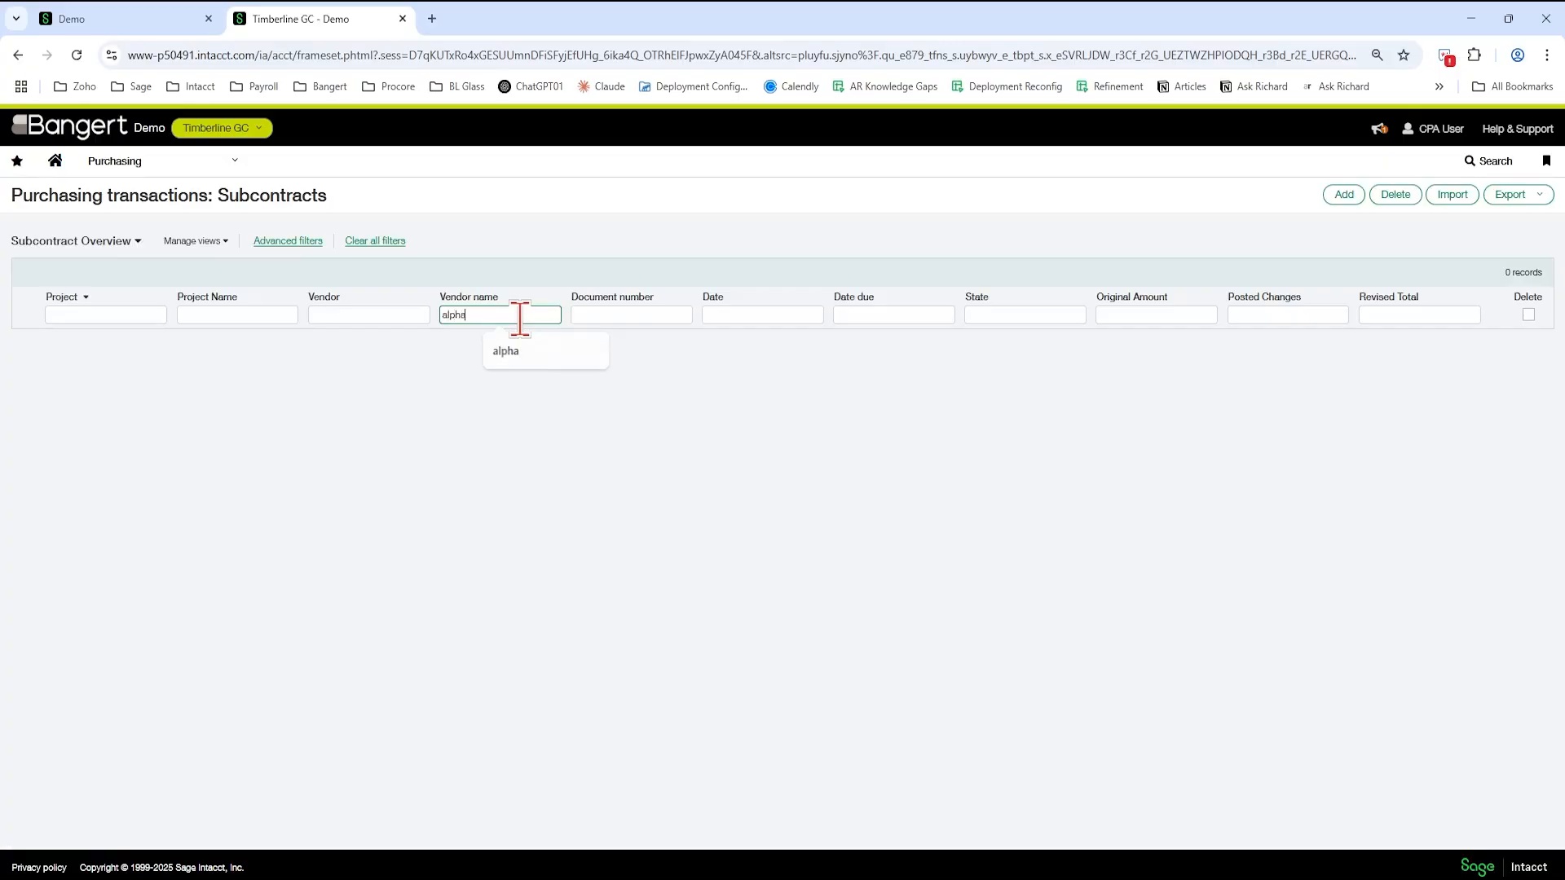
key(Return)
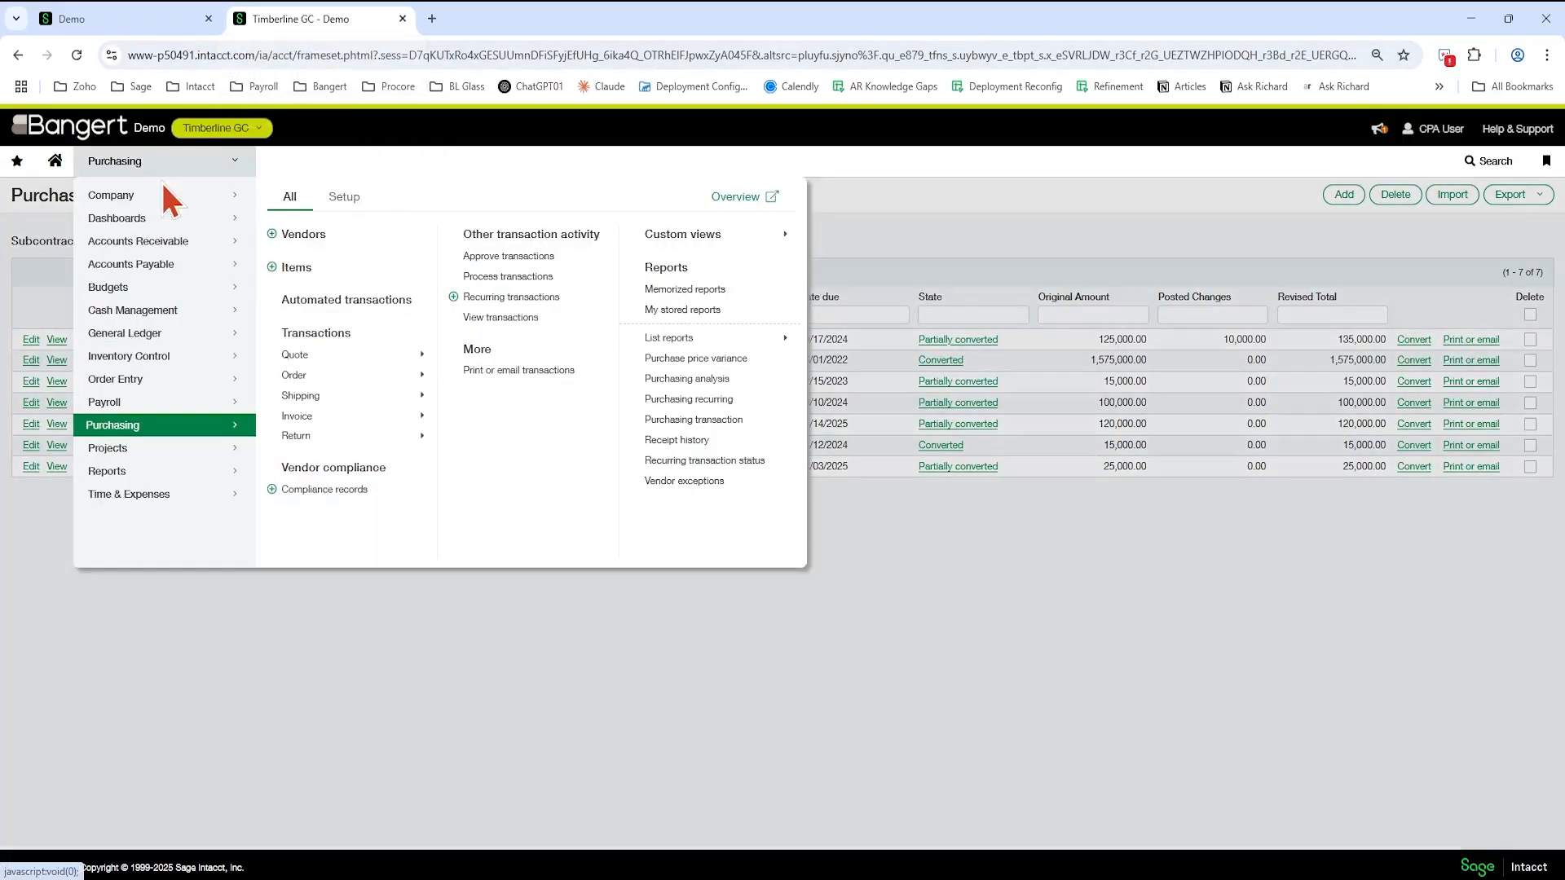
- Open the interactive custom reports and start running the Commitment Detail by Cost Code - CRE report
click(159, 167)
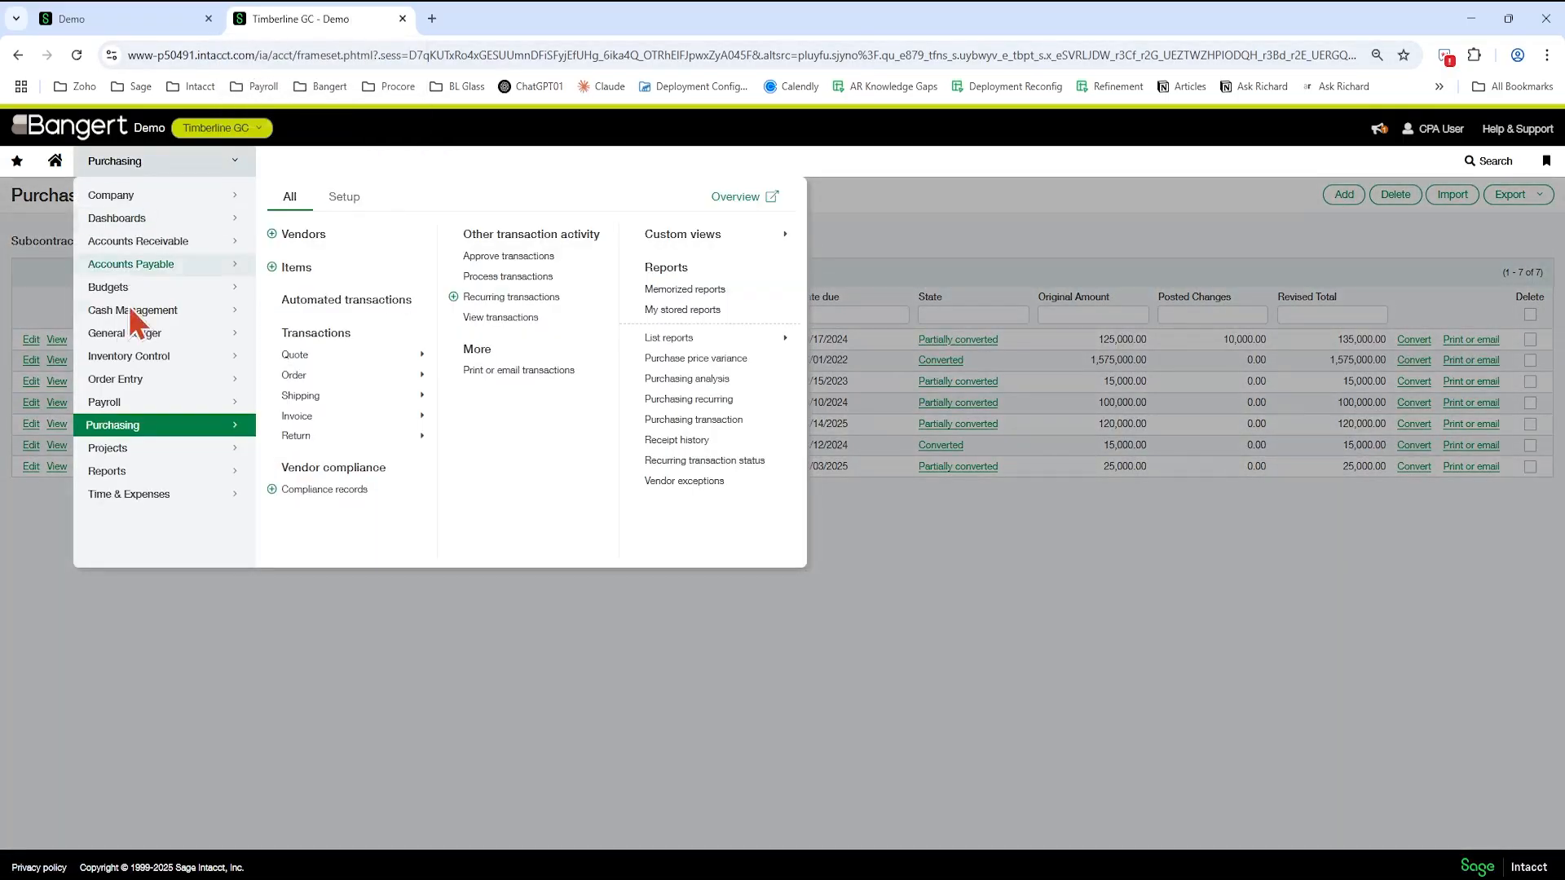
click(123, 473)
click(364, 405)
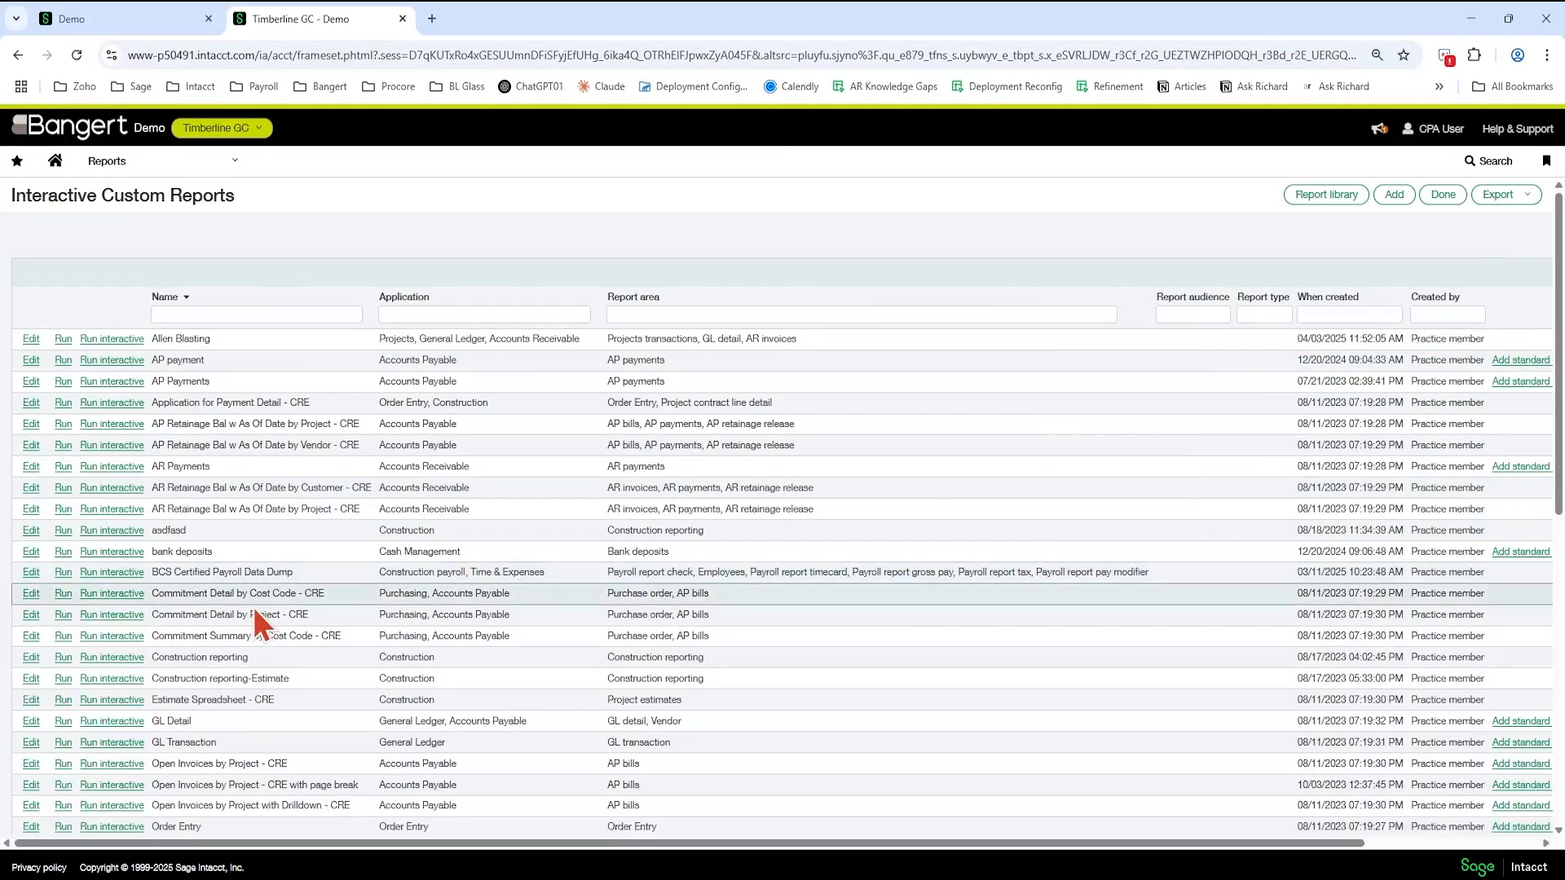
click(63, 593)
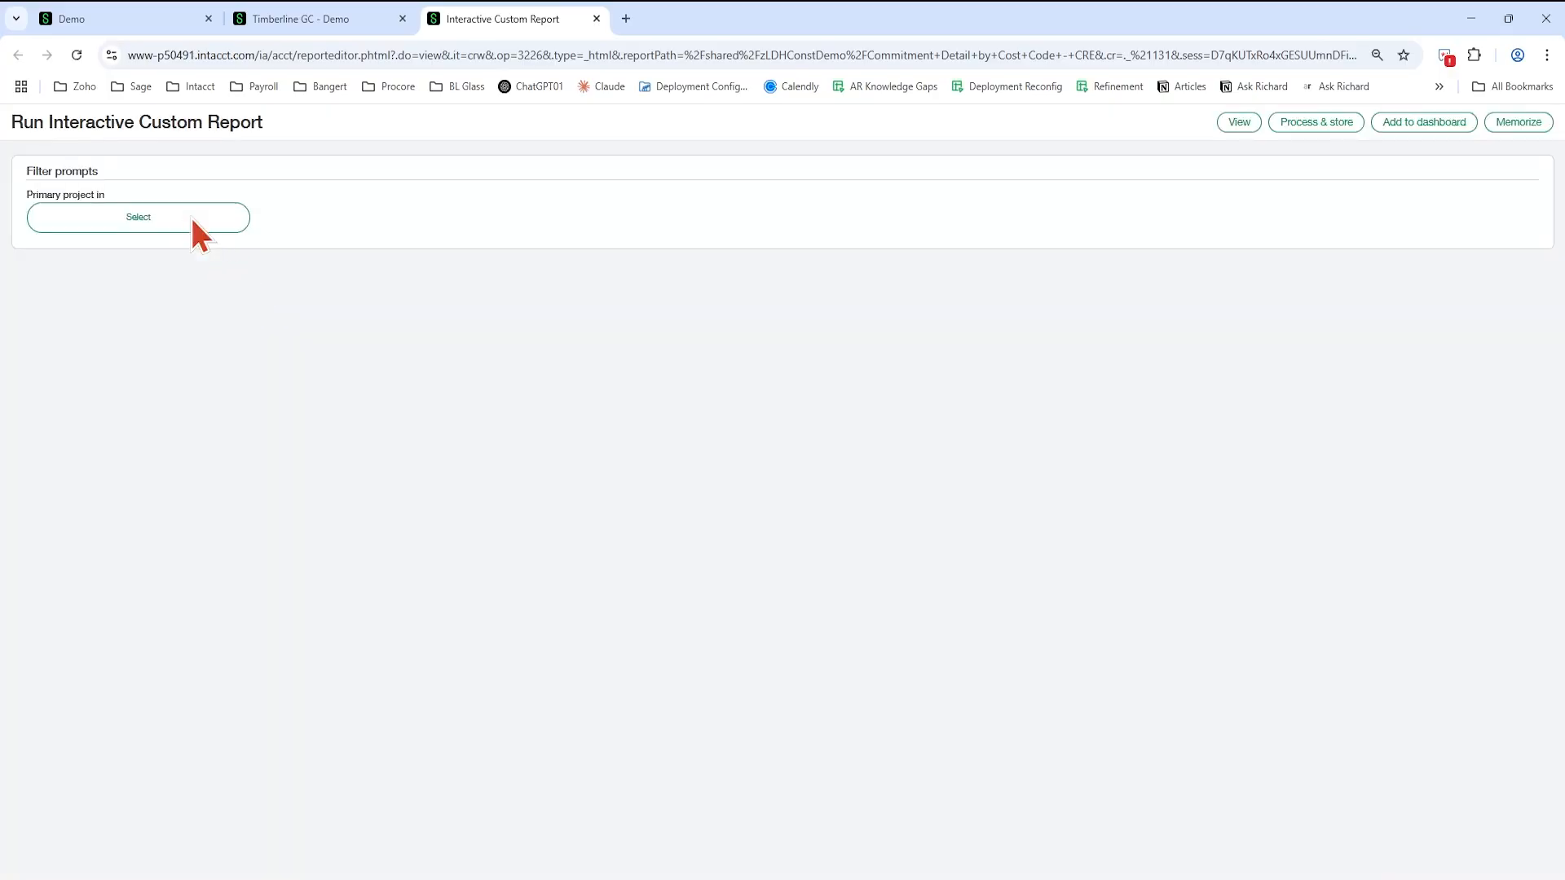
- Limit the report's primary project to 22-002--The Crest and view the report
click(192, 218)
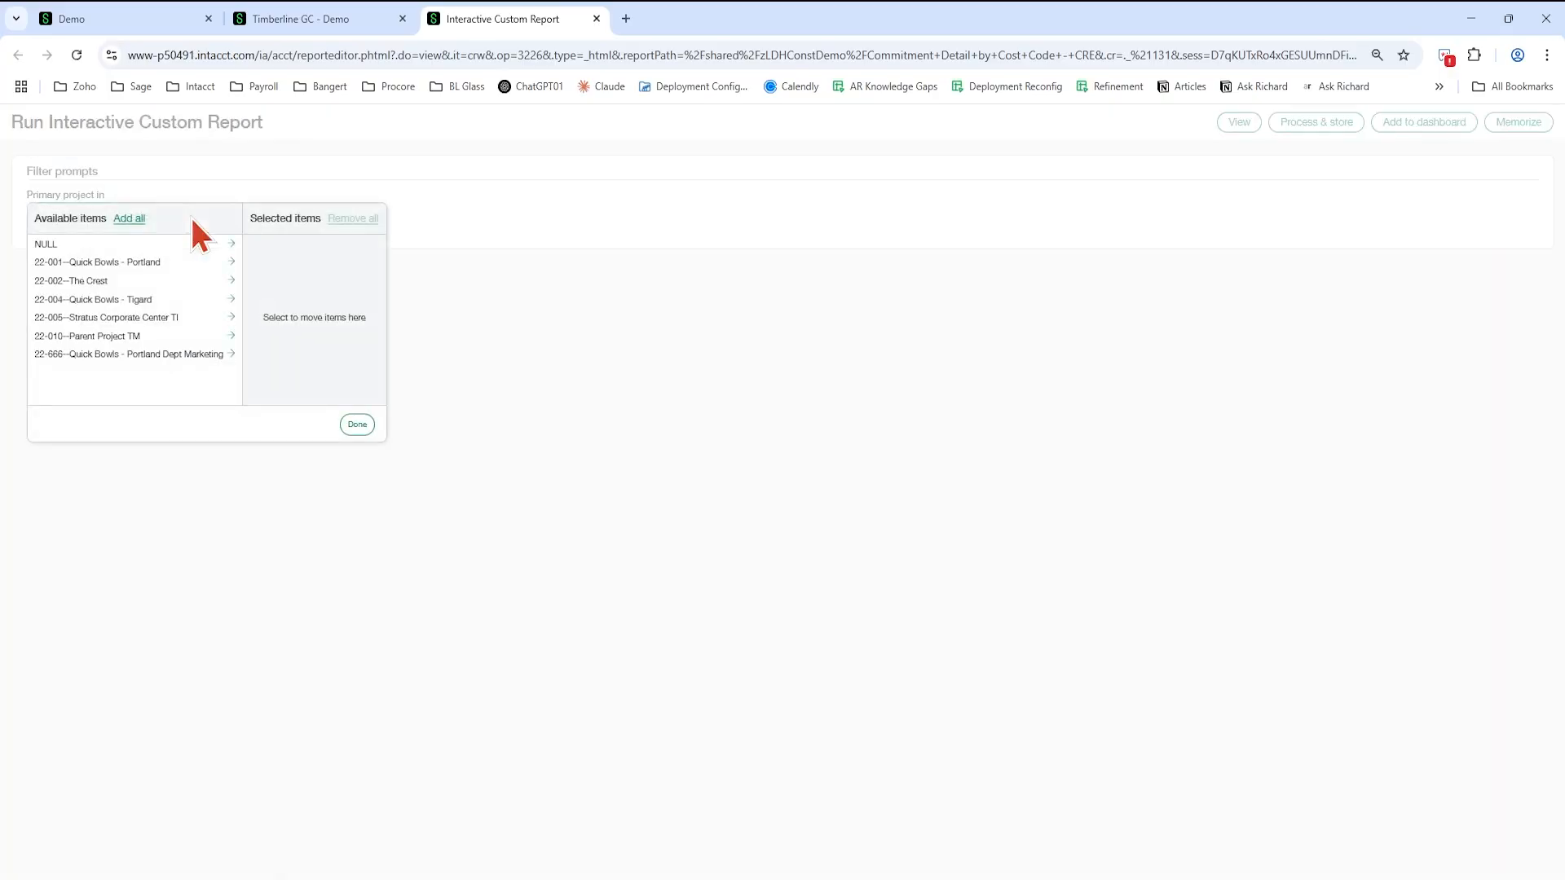
click(110, 281)
click(374, 424)
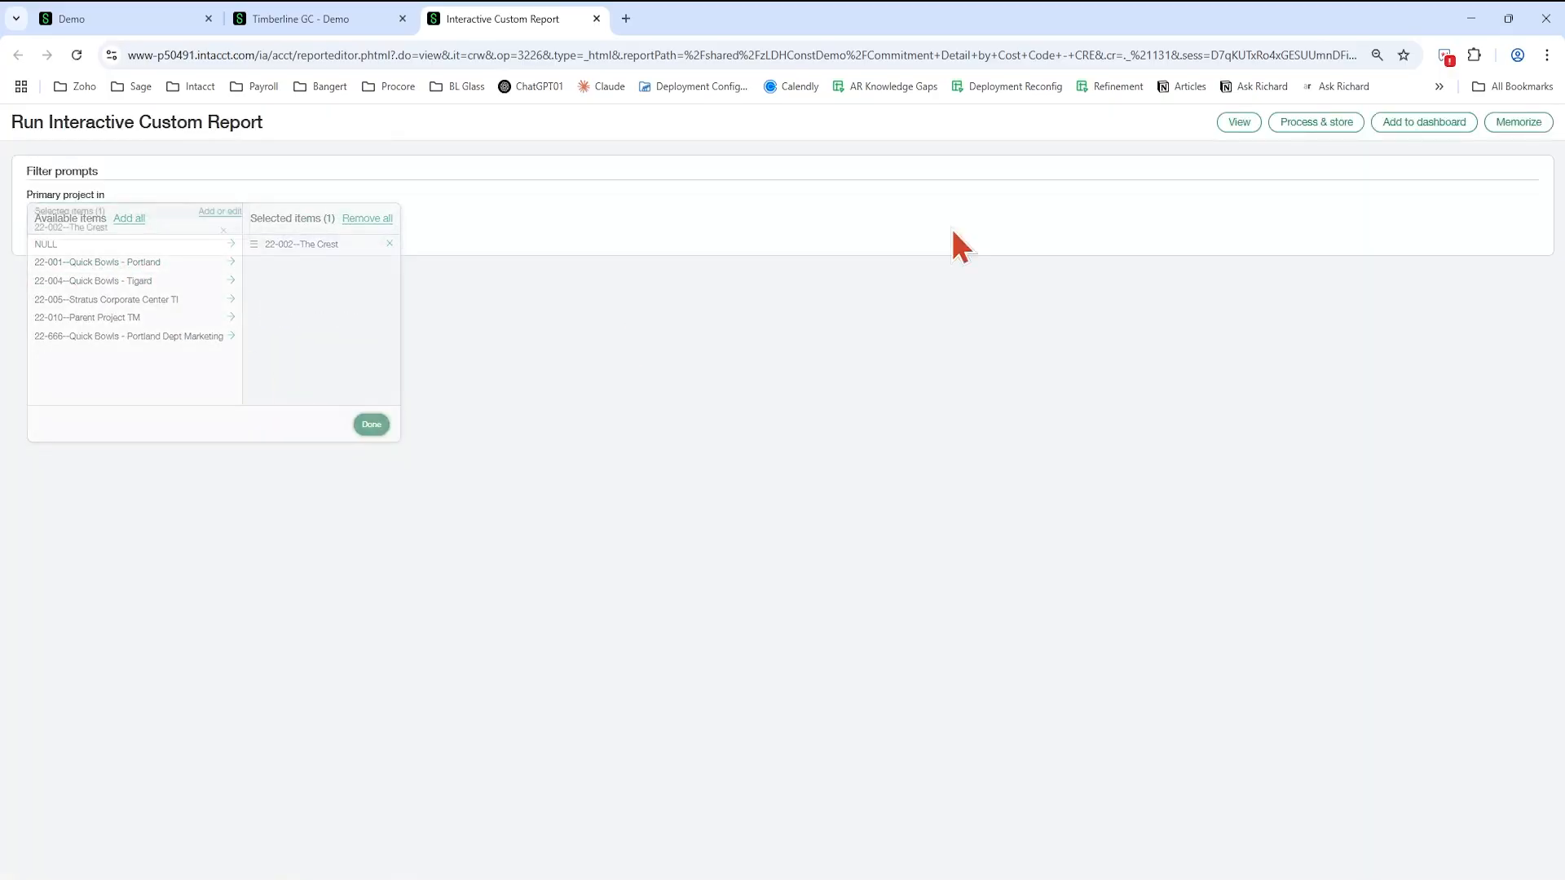
click(1229, 126)
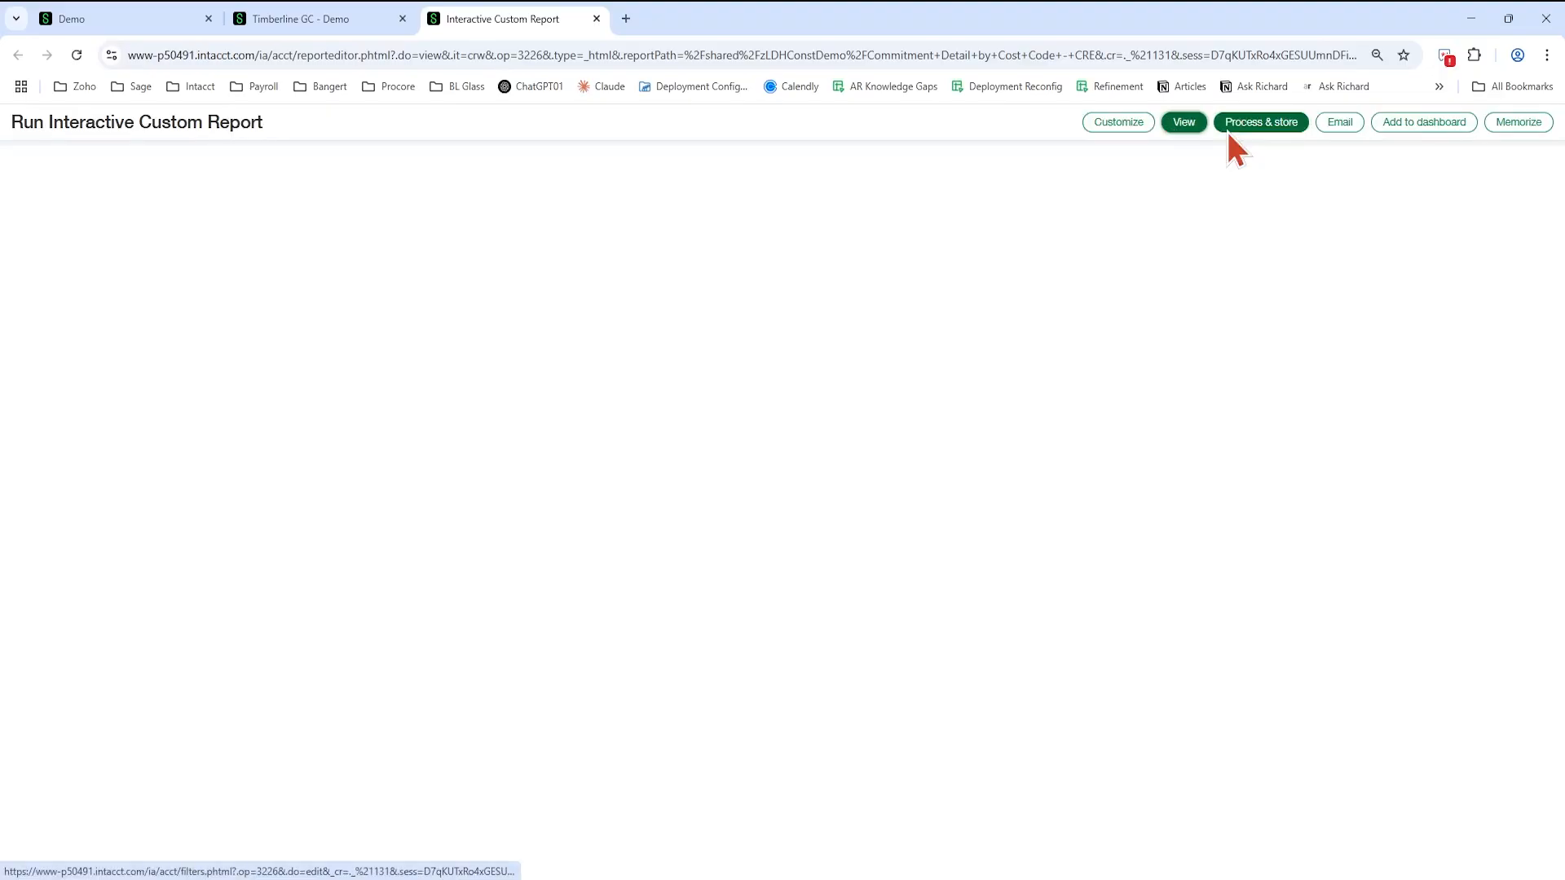